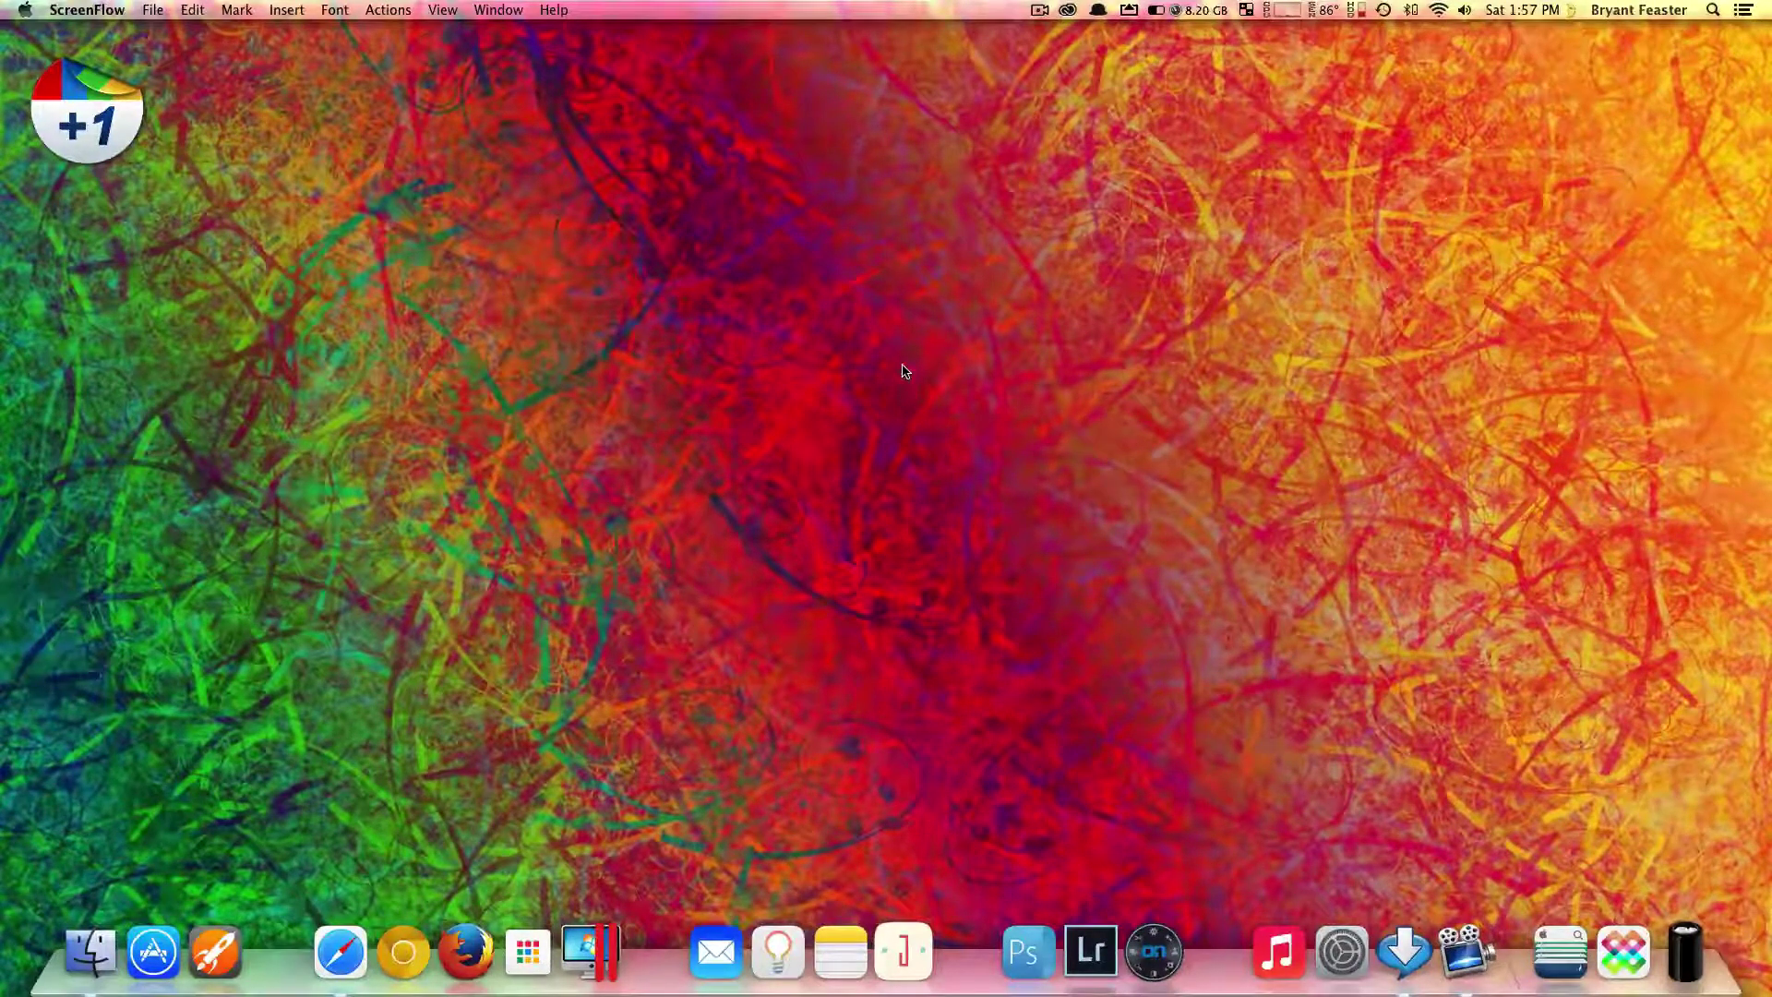
Make Finder the active app by selecting the empty desktop
left_click(901, 372)
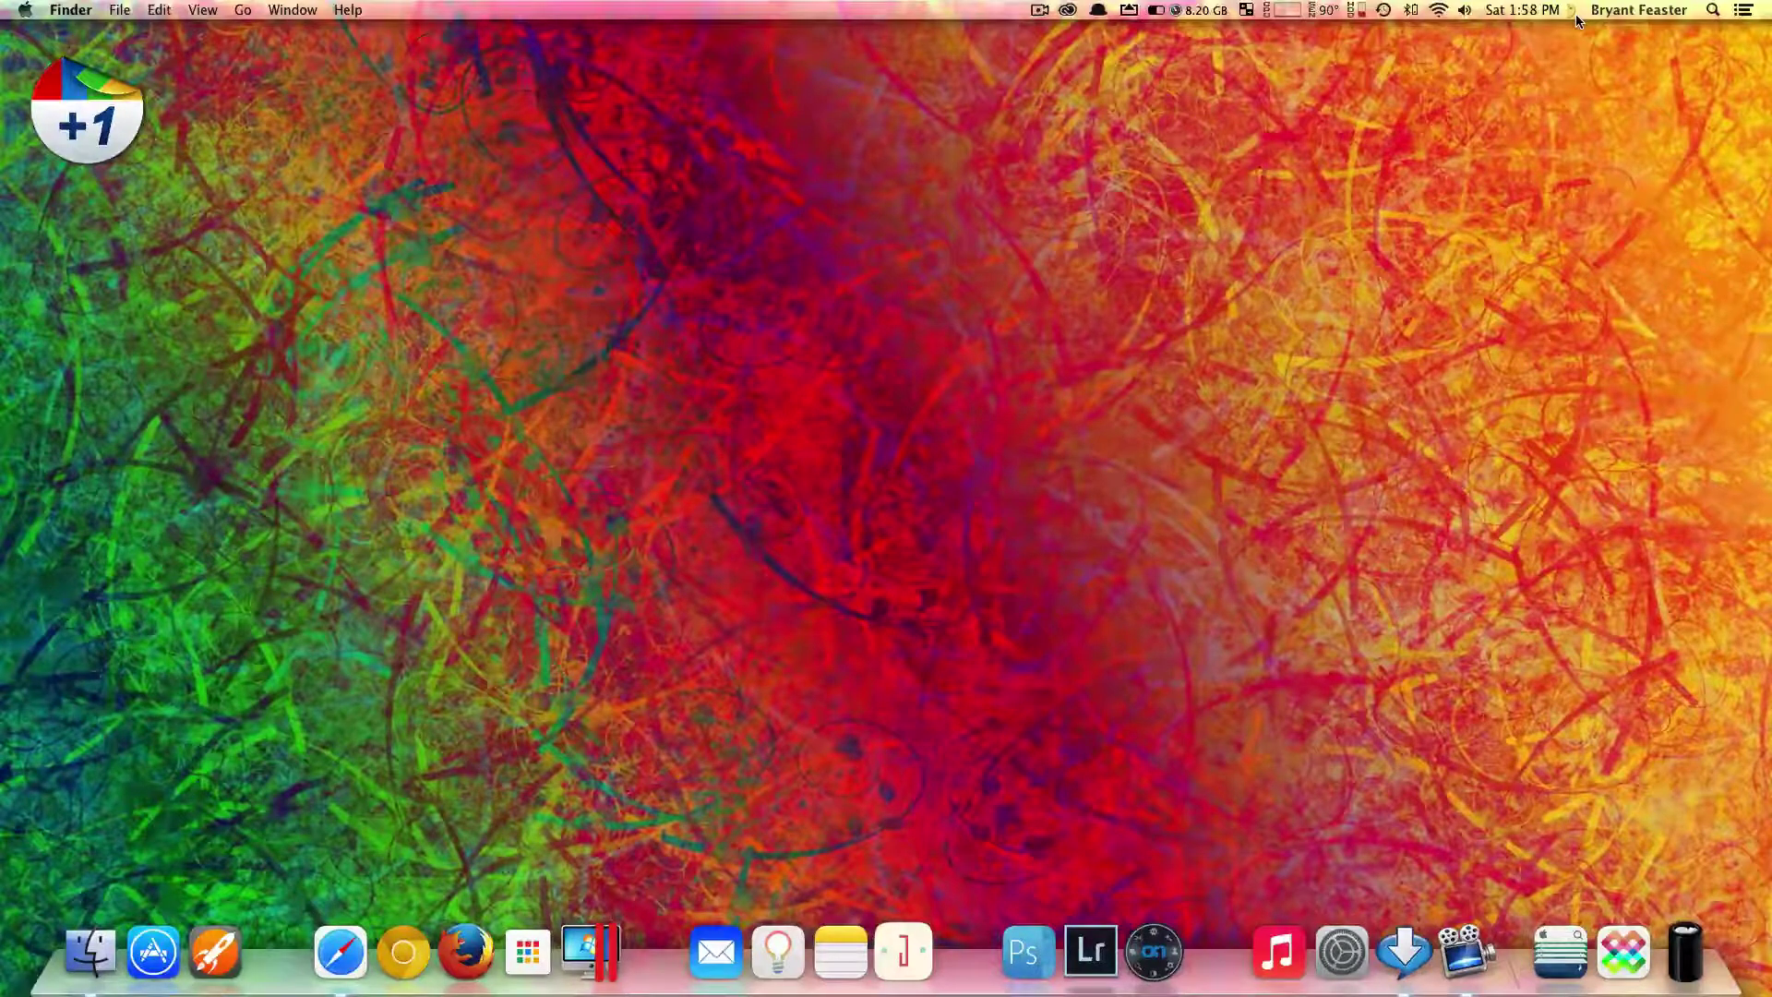
Launch System Preferences from Spotlight and go to the Language & Region pane
key("super+space")
type("sys")
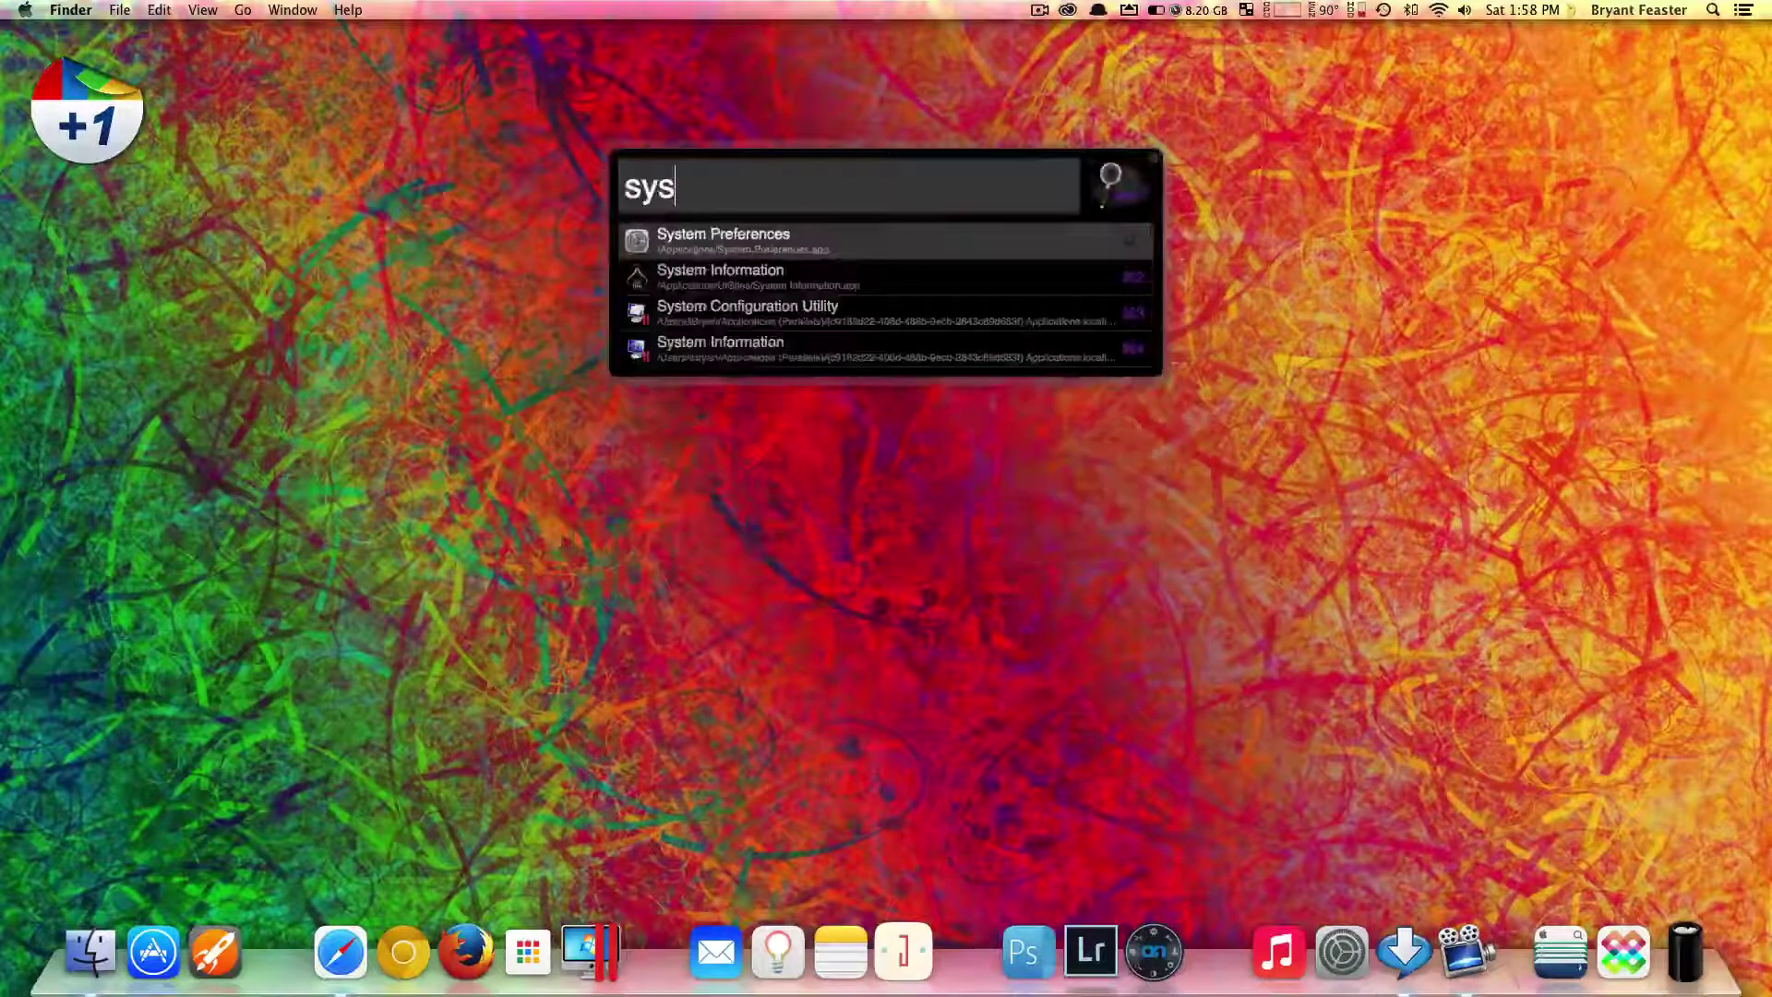
key("Return")
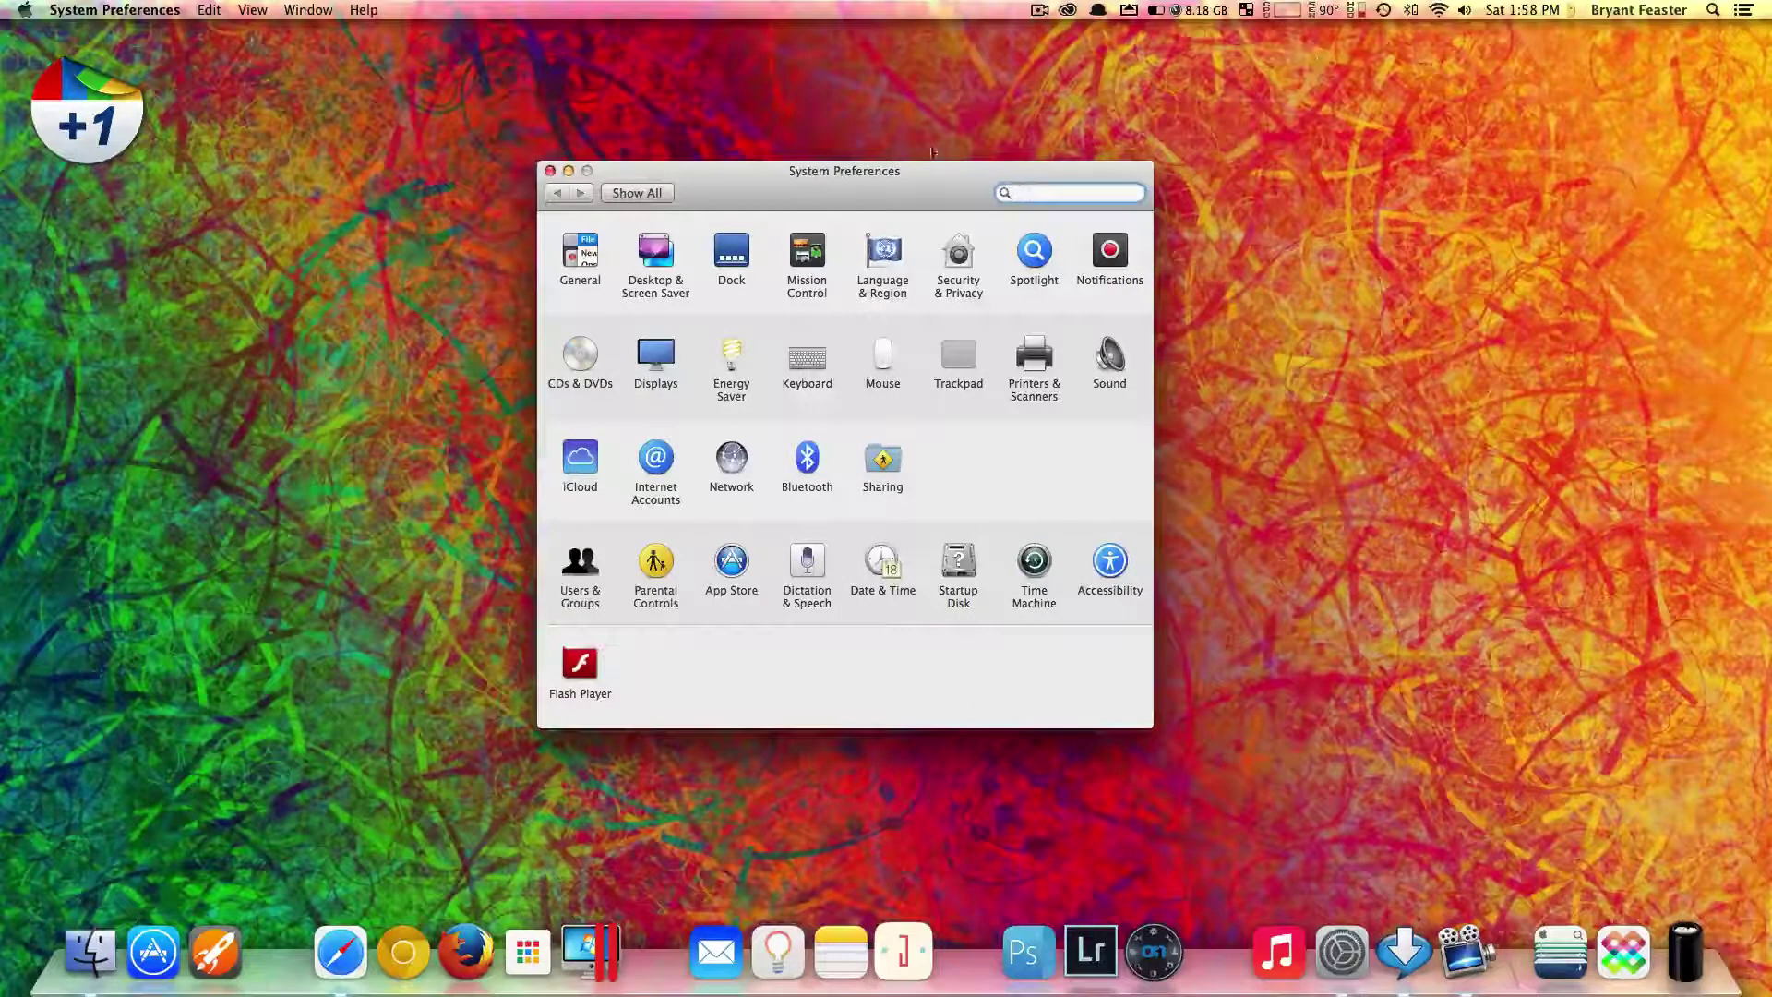
left_click(881, 252)
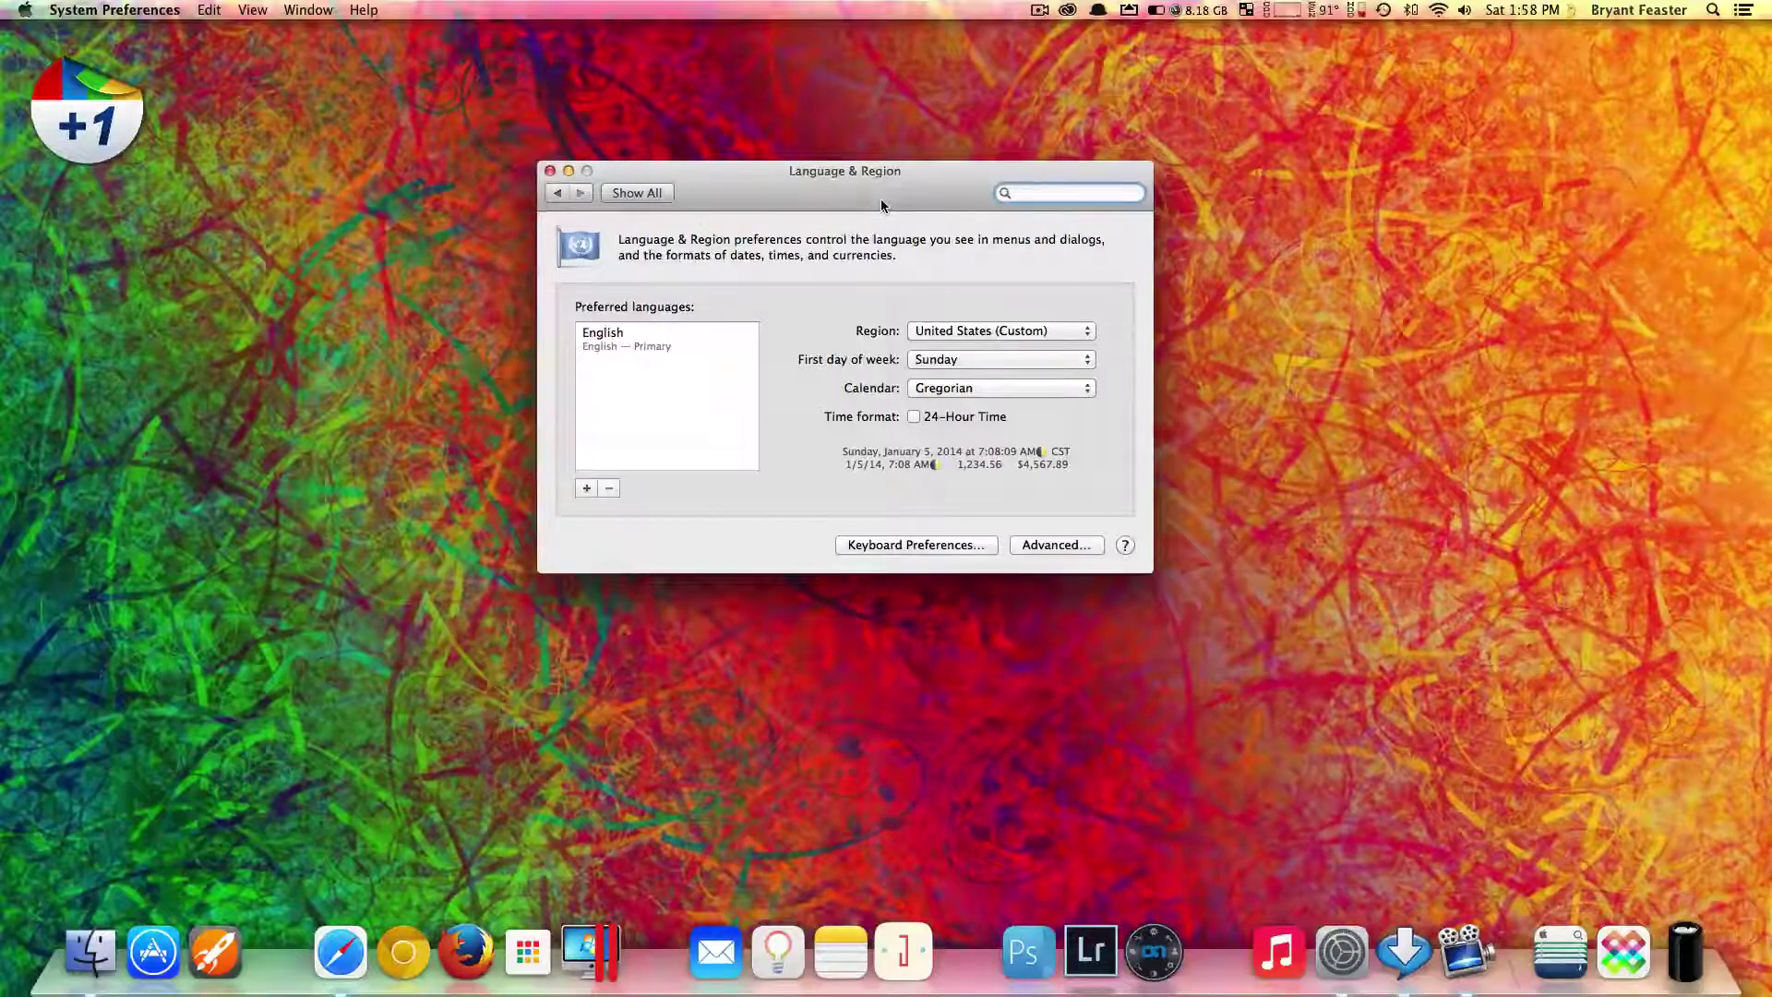
Open the Advanced format settings and move through Dates to the Times tab
left_click(1060, 546)
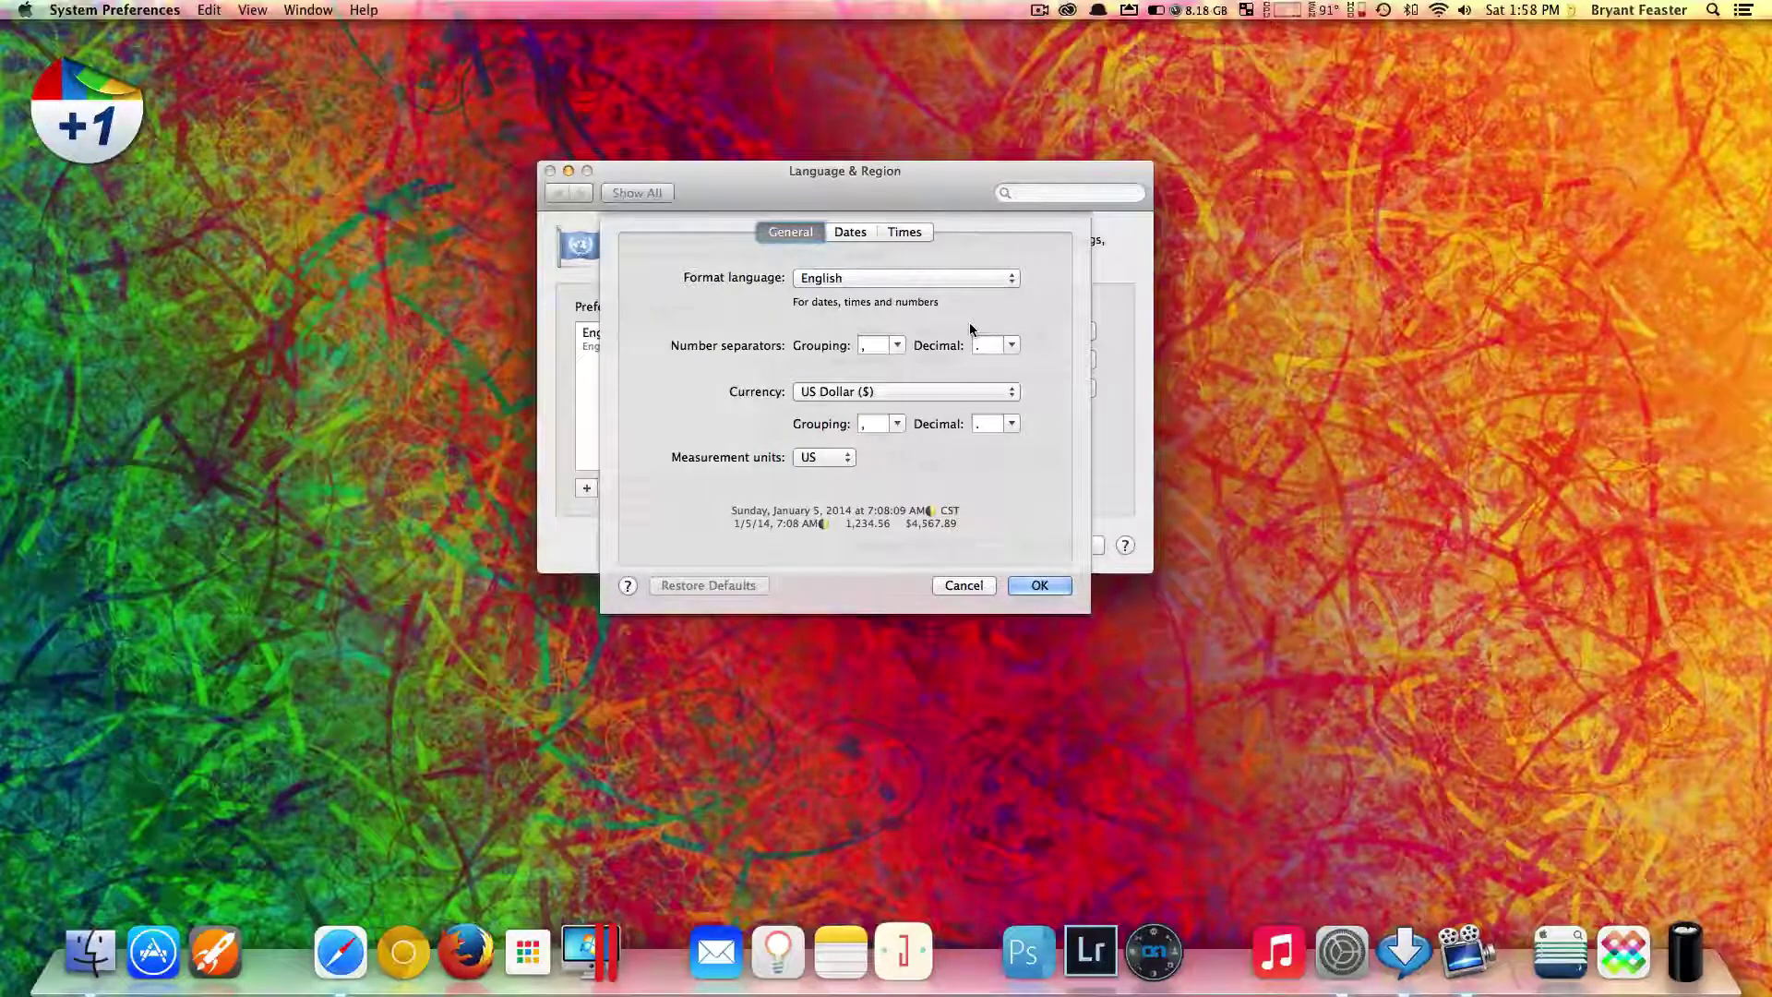
left_click(851, 232)
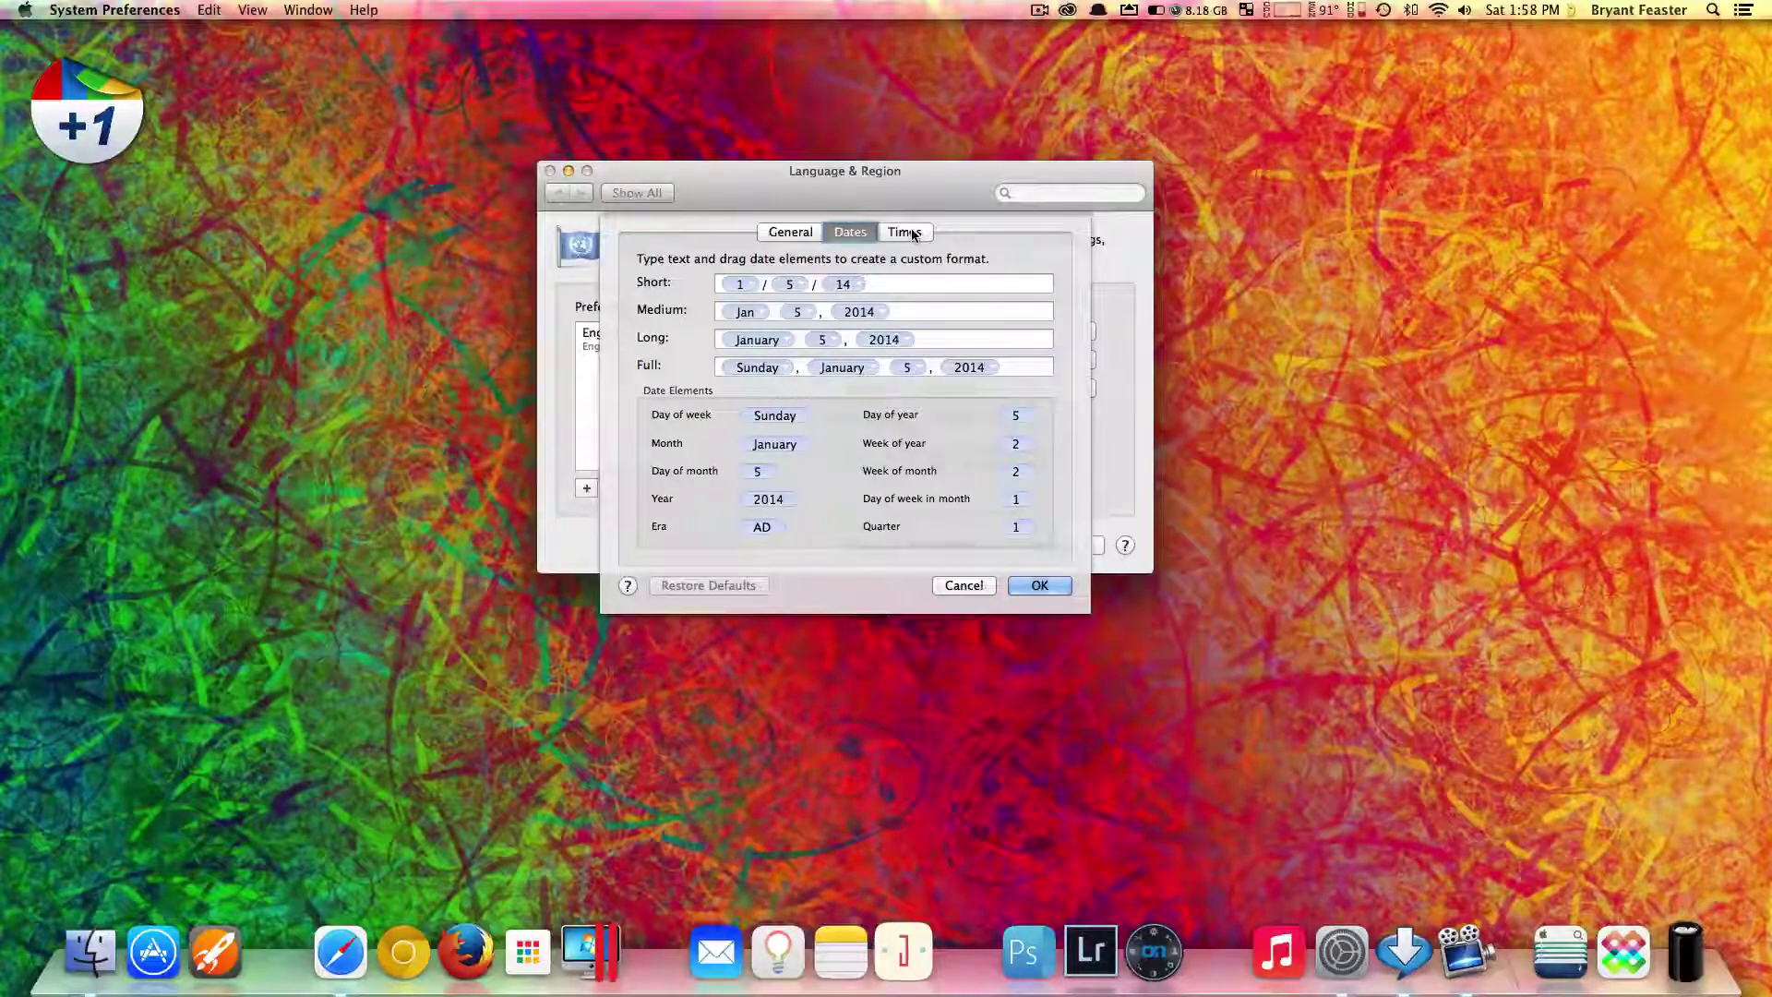
left_click(912, 233)
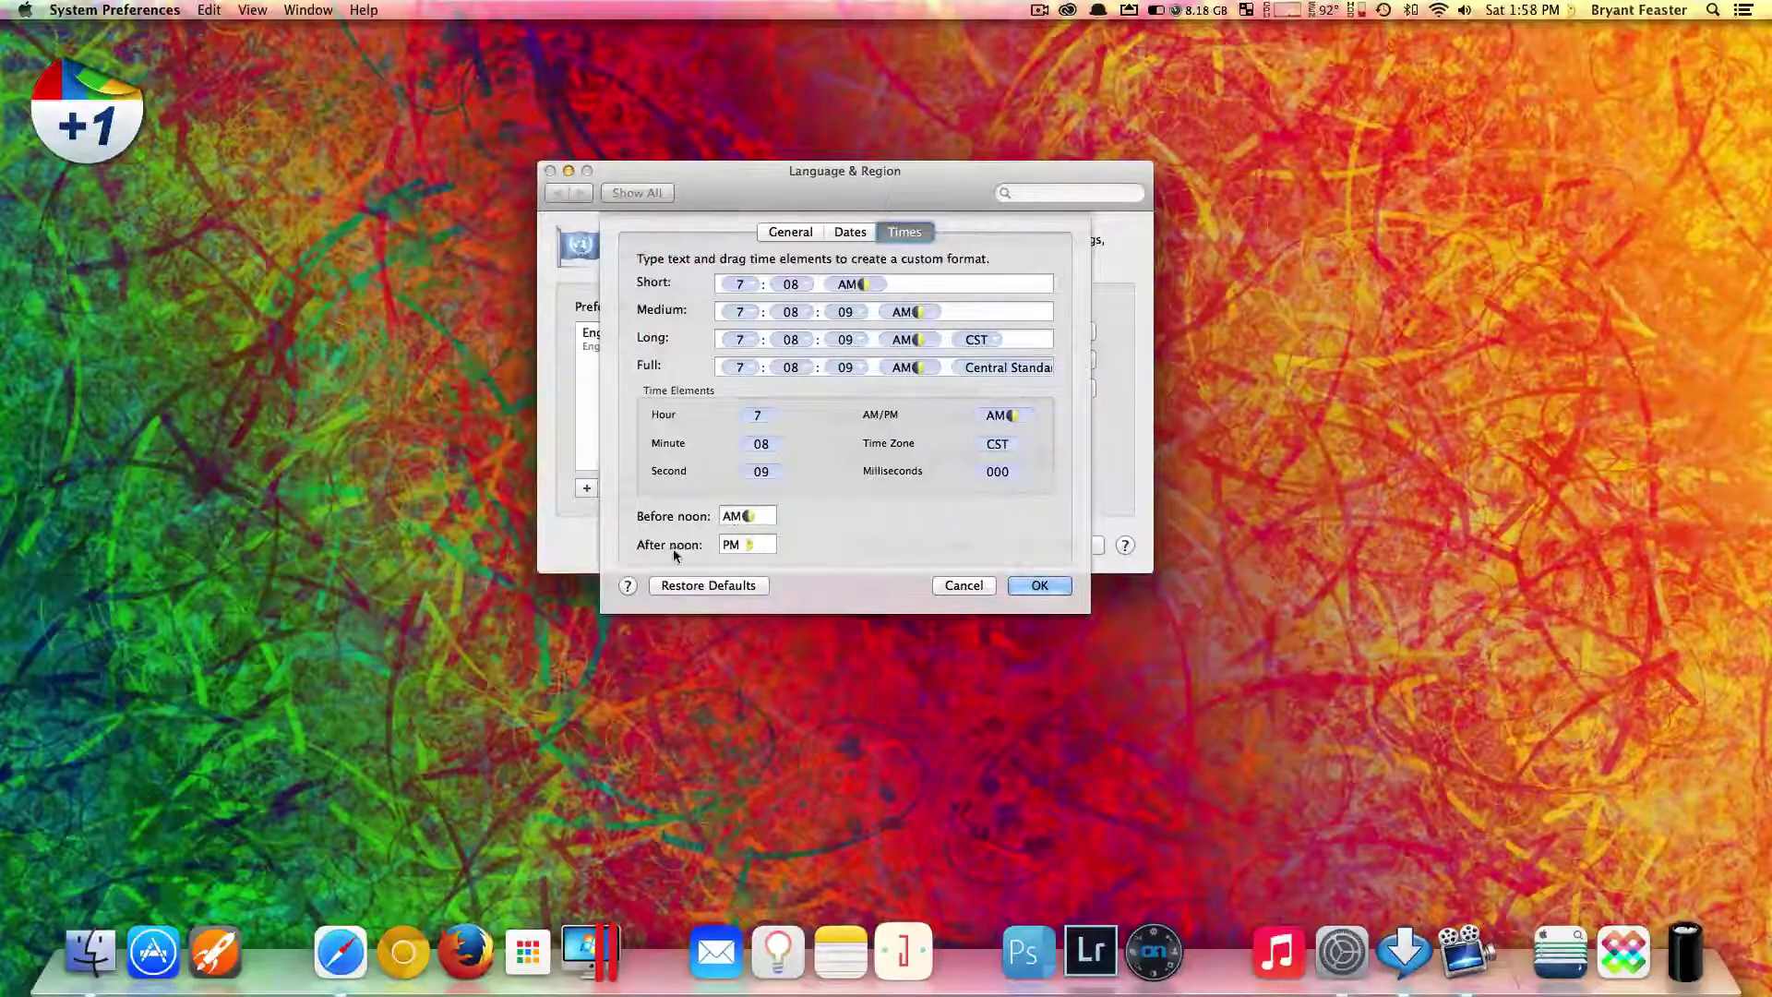
Remove the moon and sun icons so Before noon reads AM and After noon reads PM
left_click(765, 514)
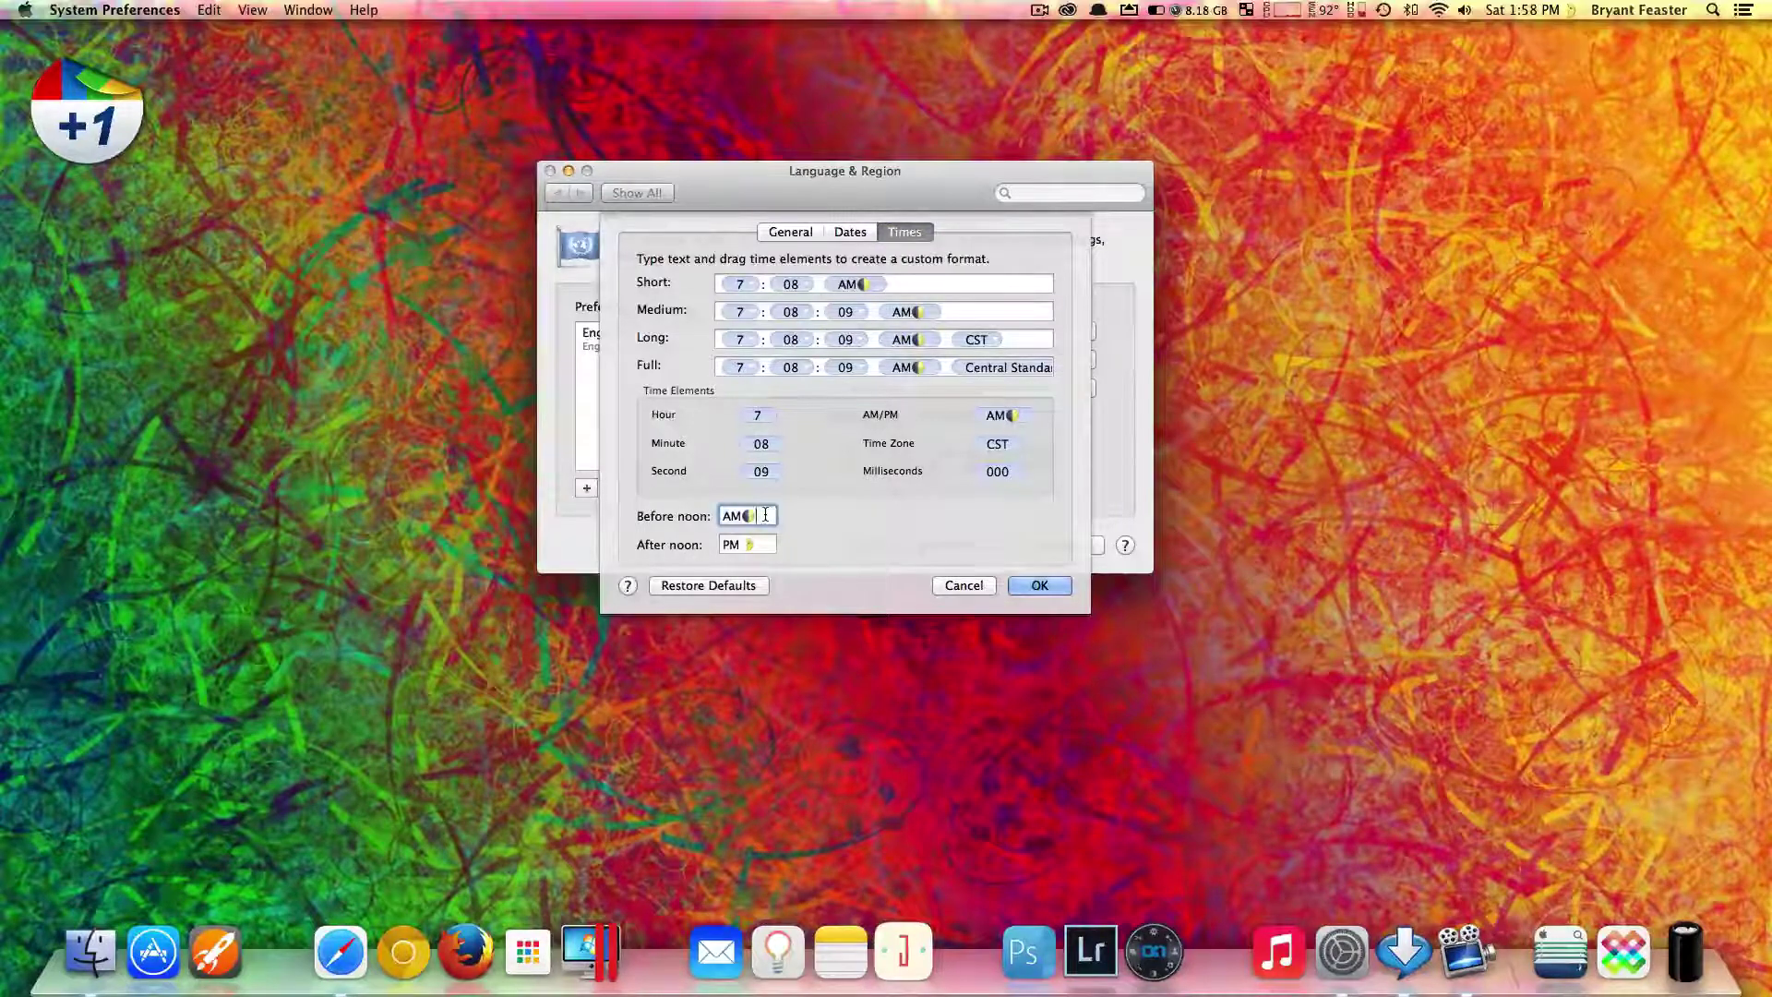
key("BackSpace")
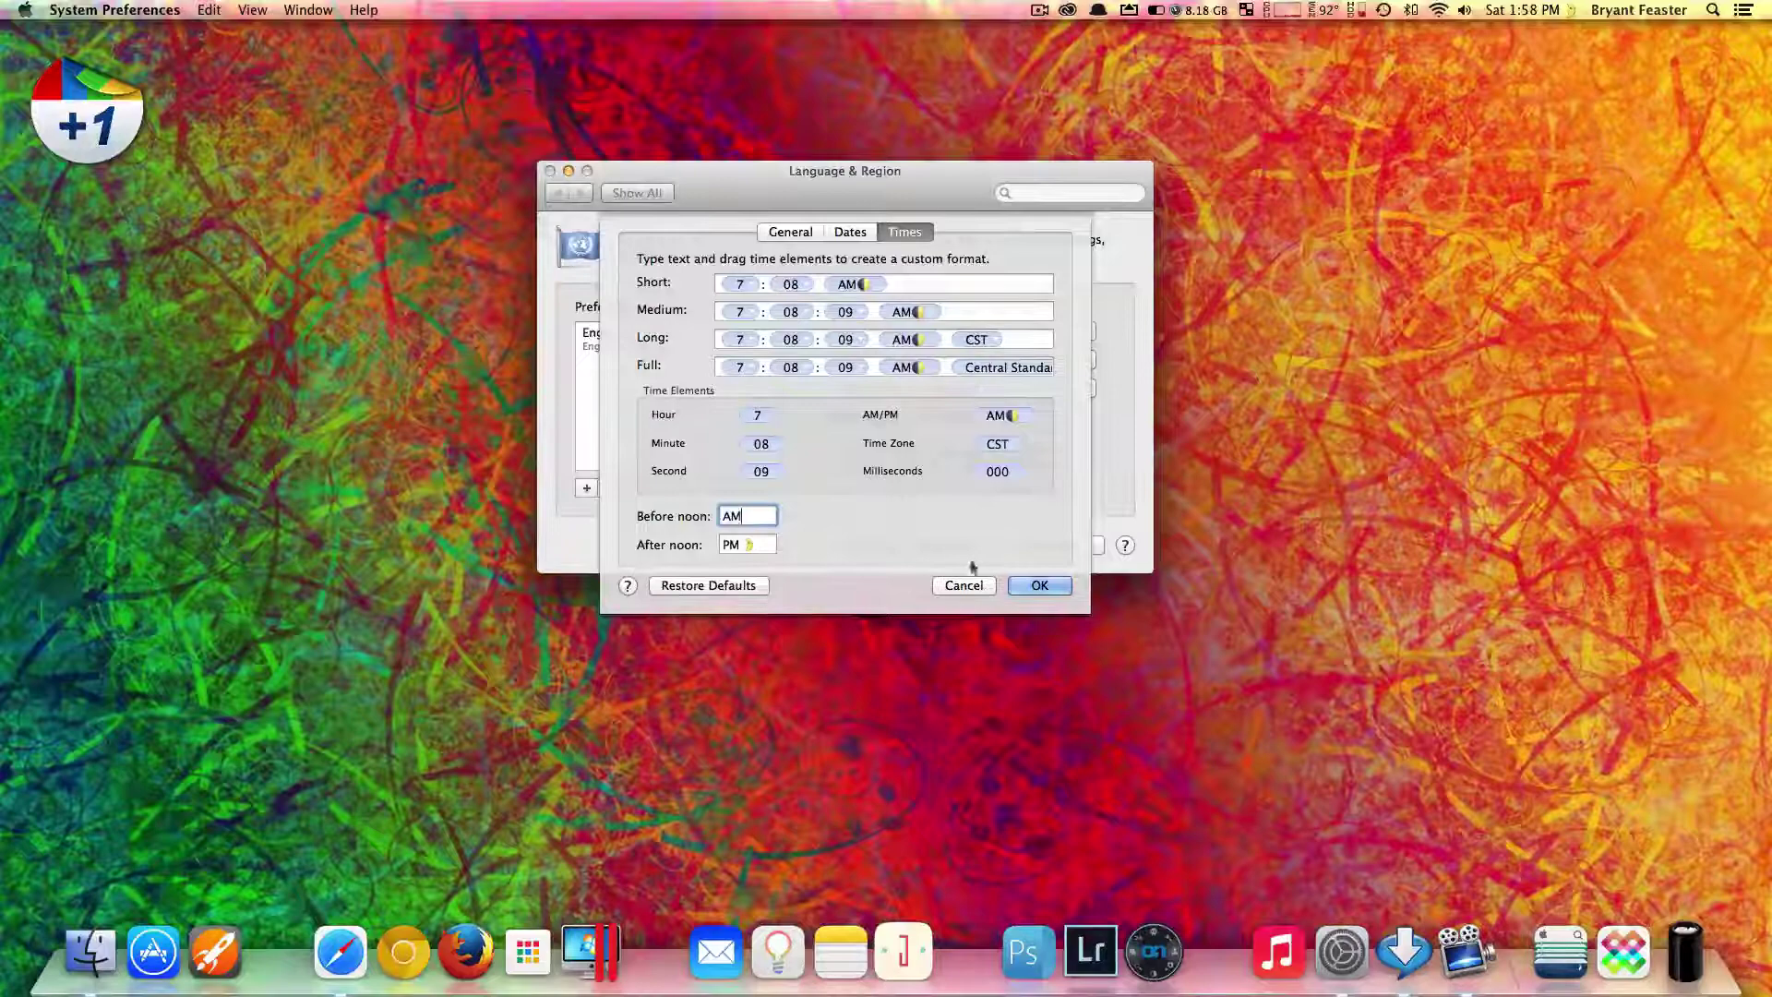
key("Tab")
key("BackSpace")
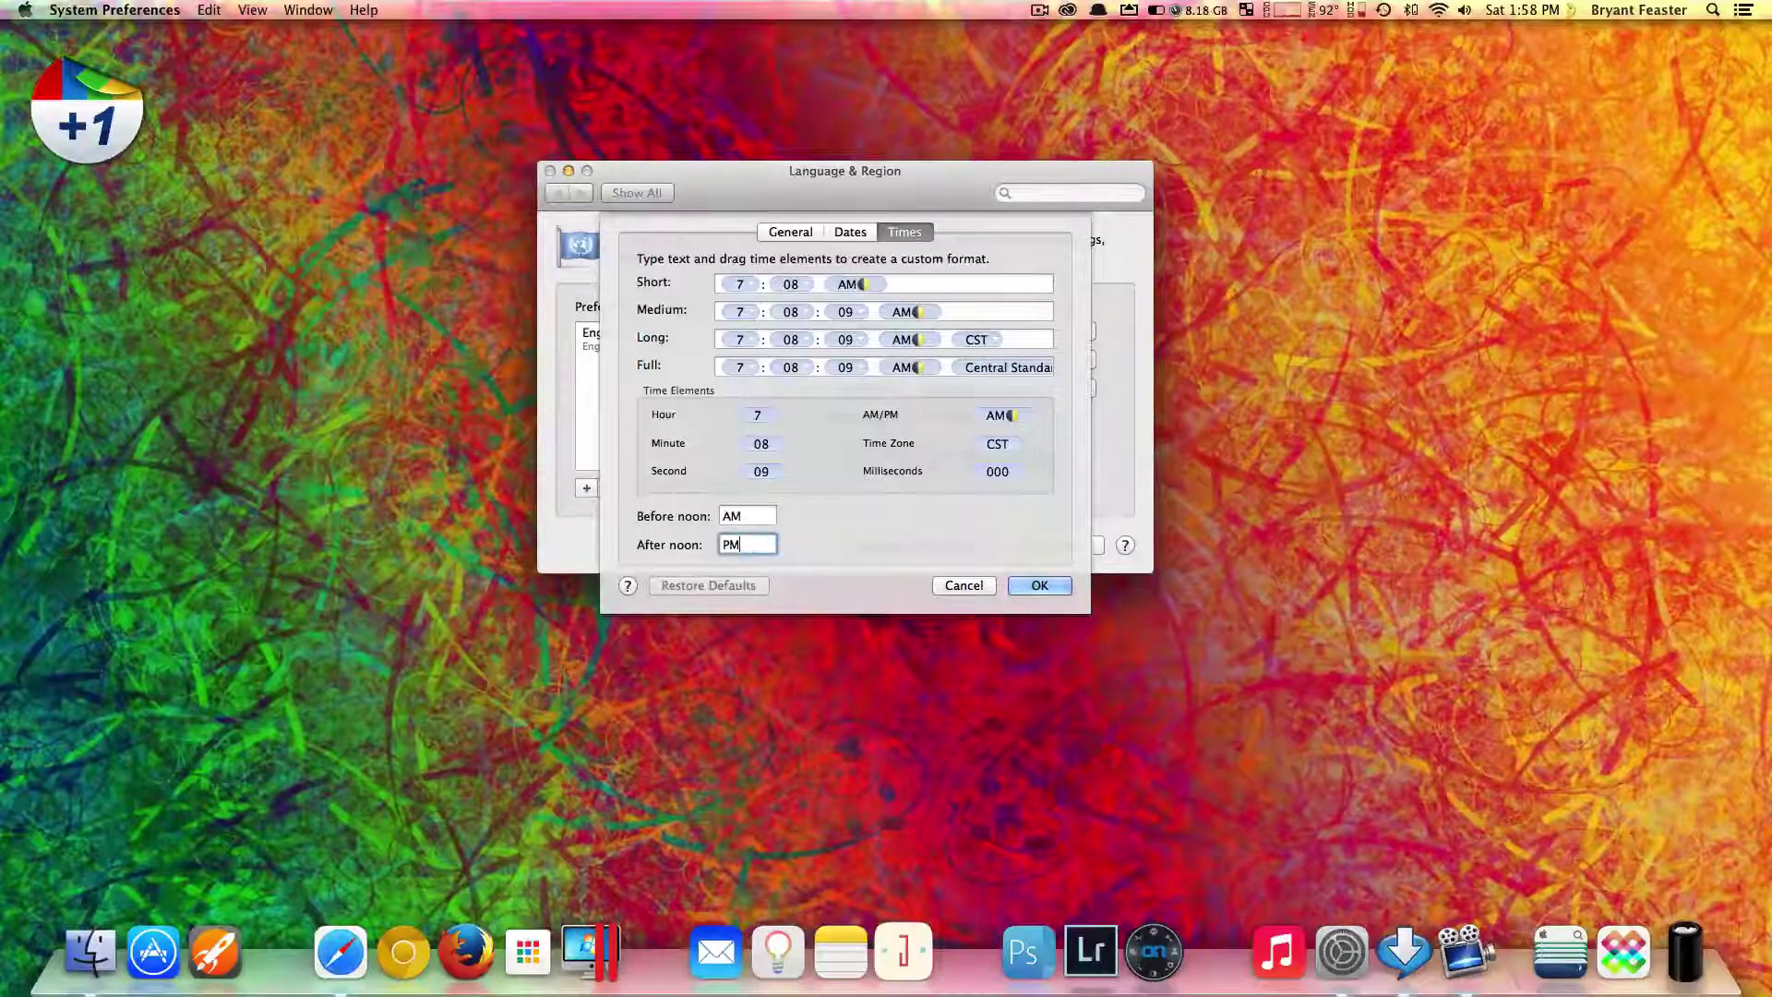
left_click(764, 516)
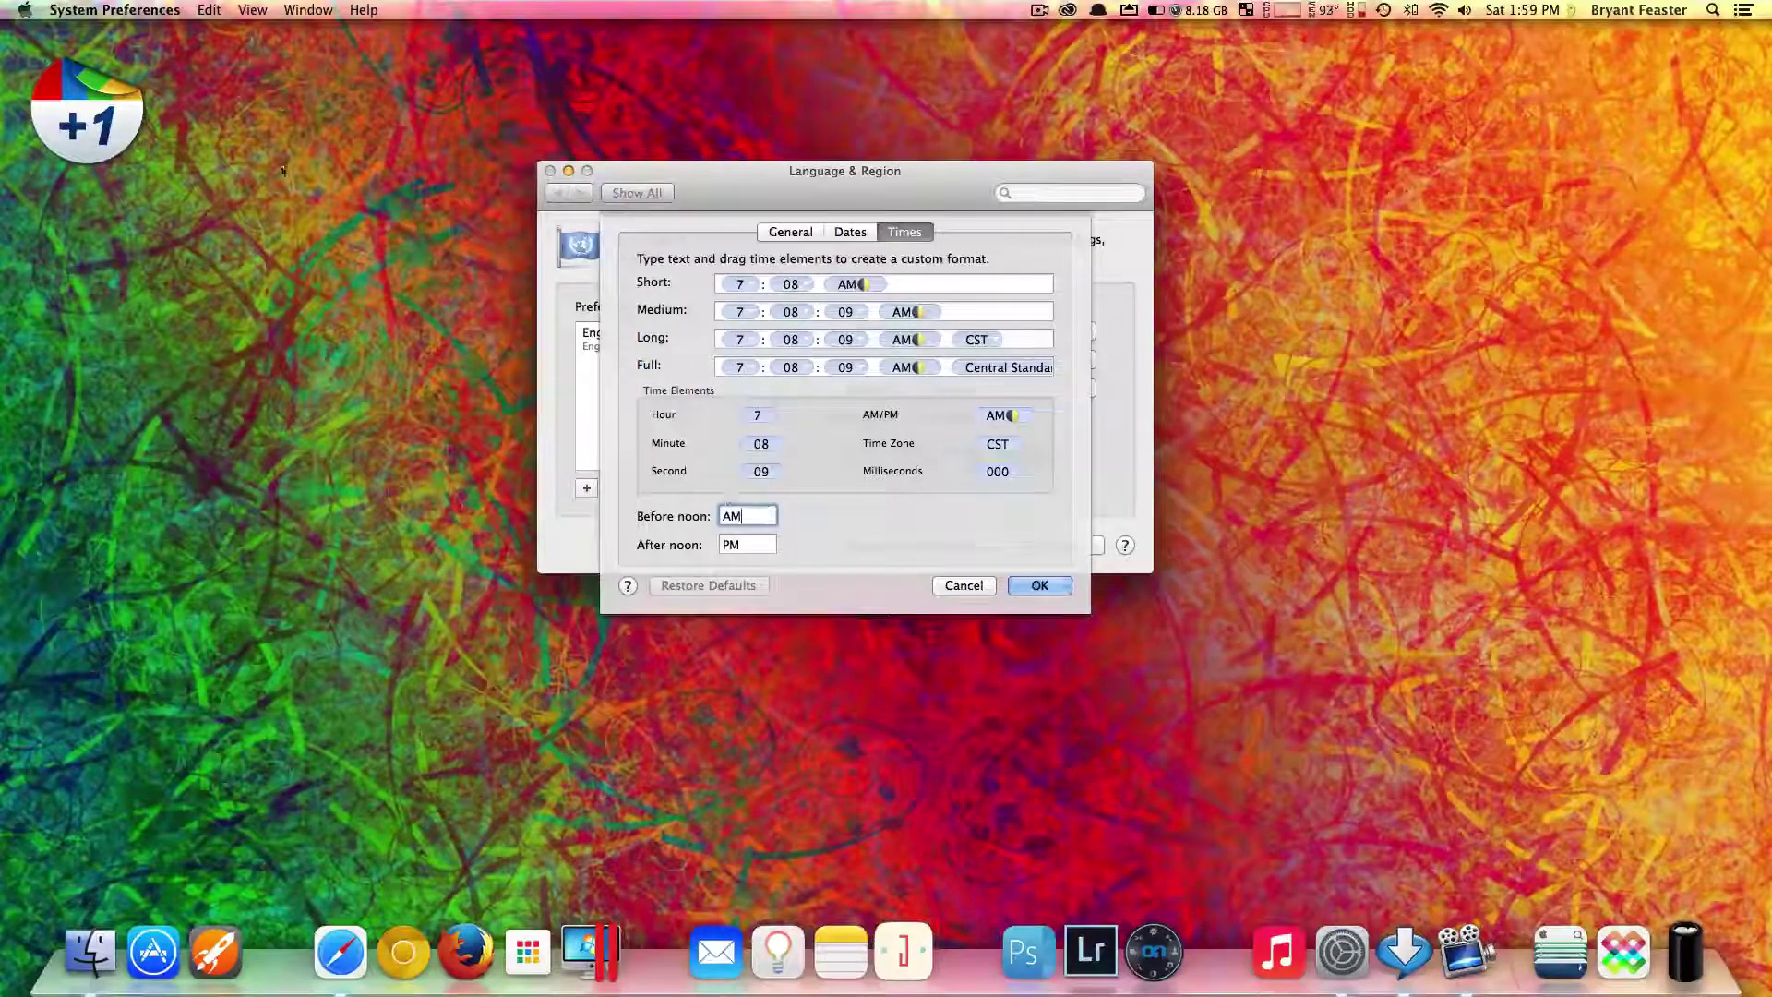
Add a half-moon emoji after AM in the Before noon label using Special Characters
left_click(207, 13)
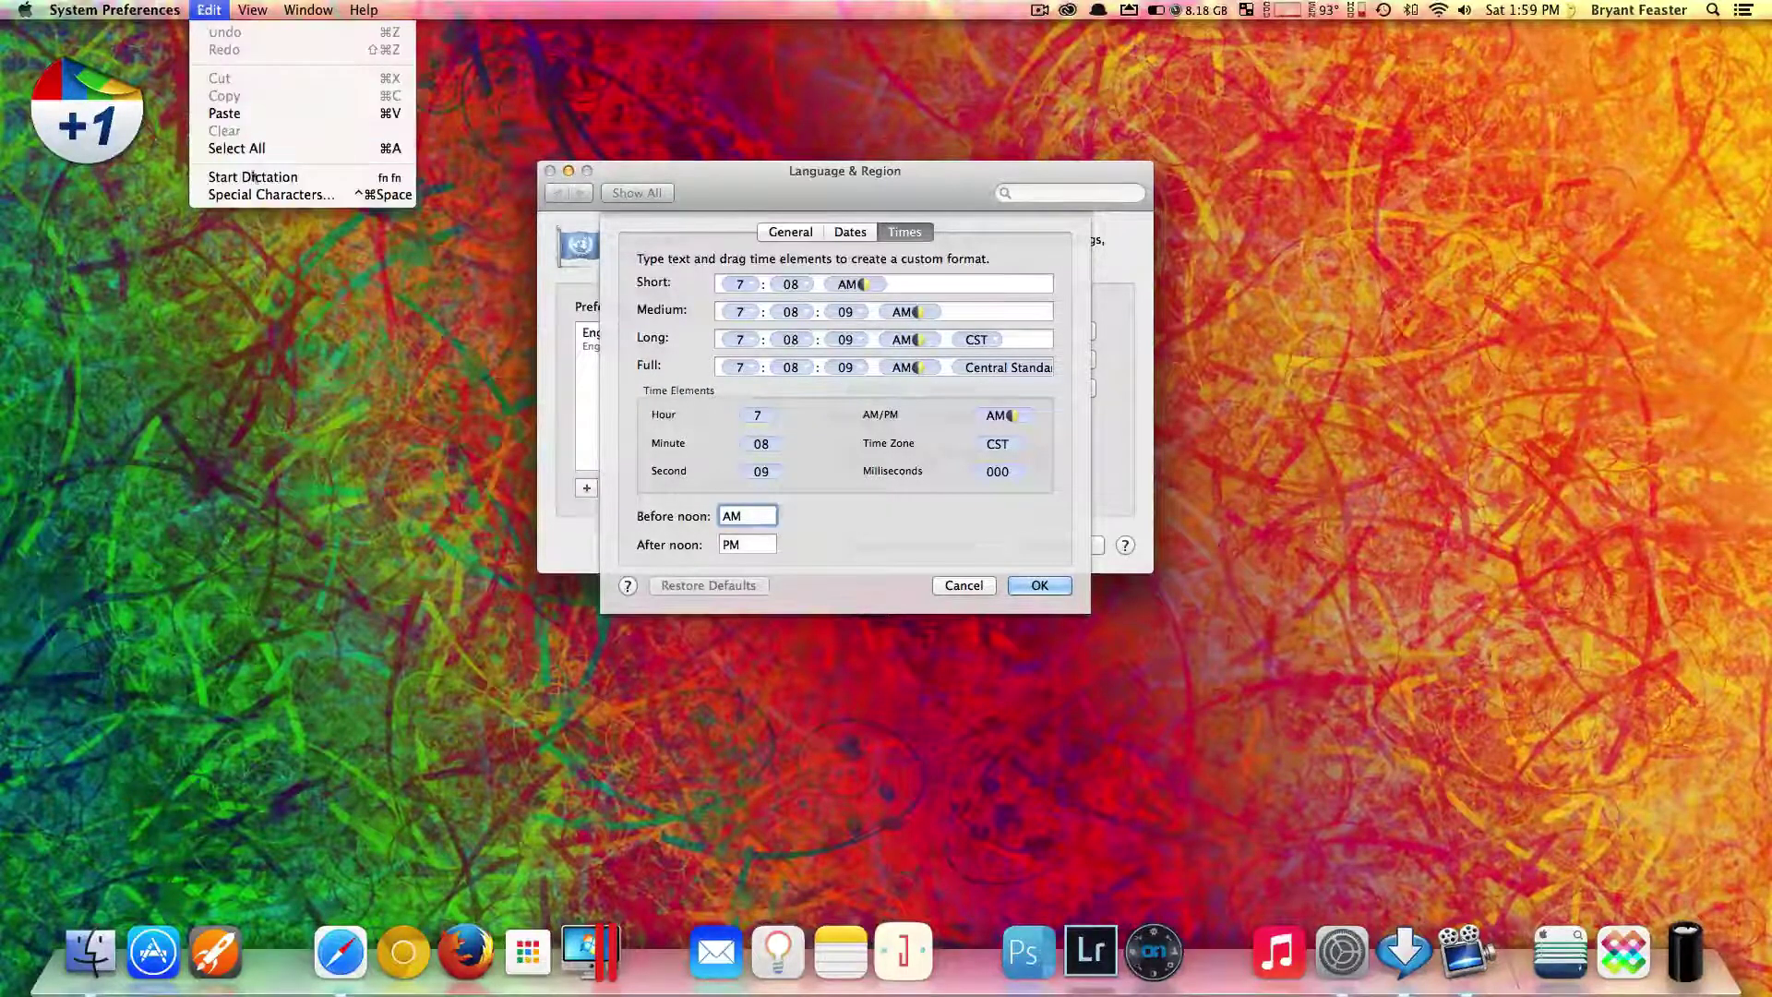
left_click(277, 196)
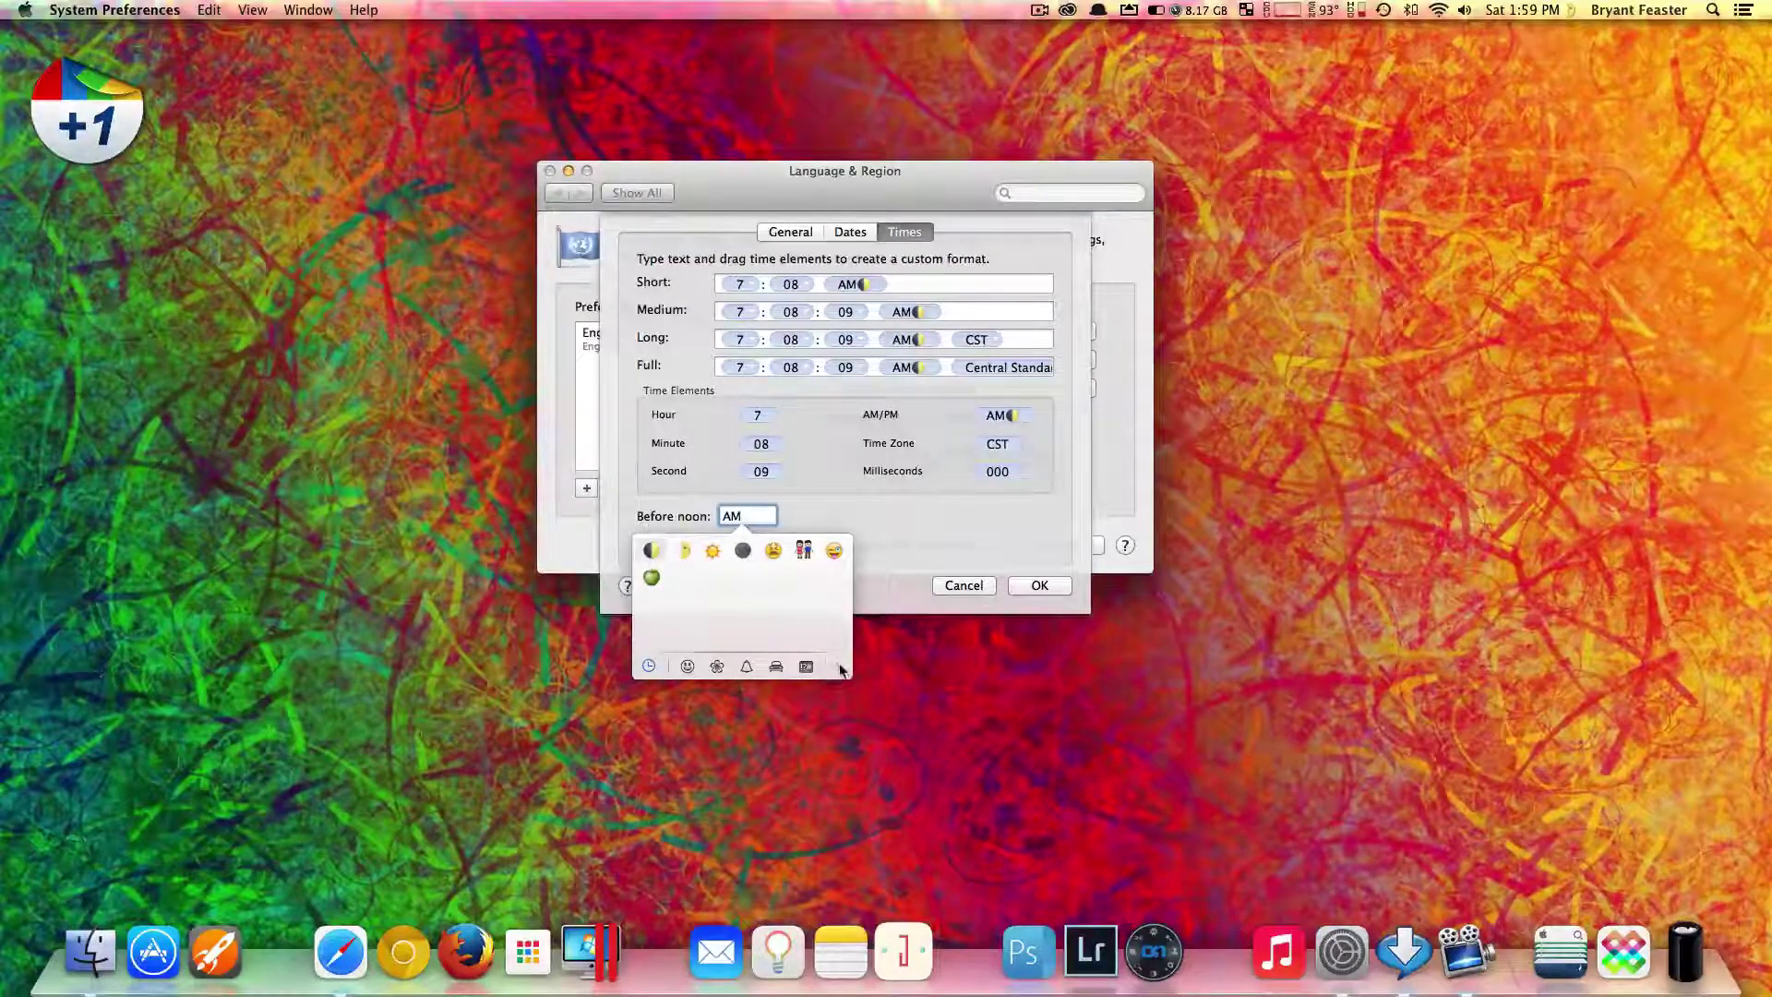
left_click(743, 523)
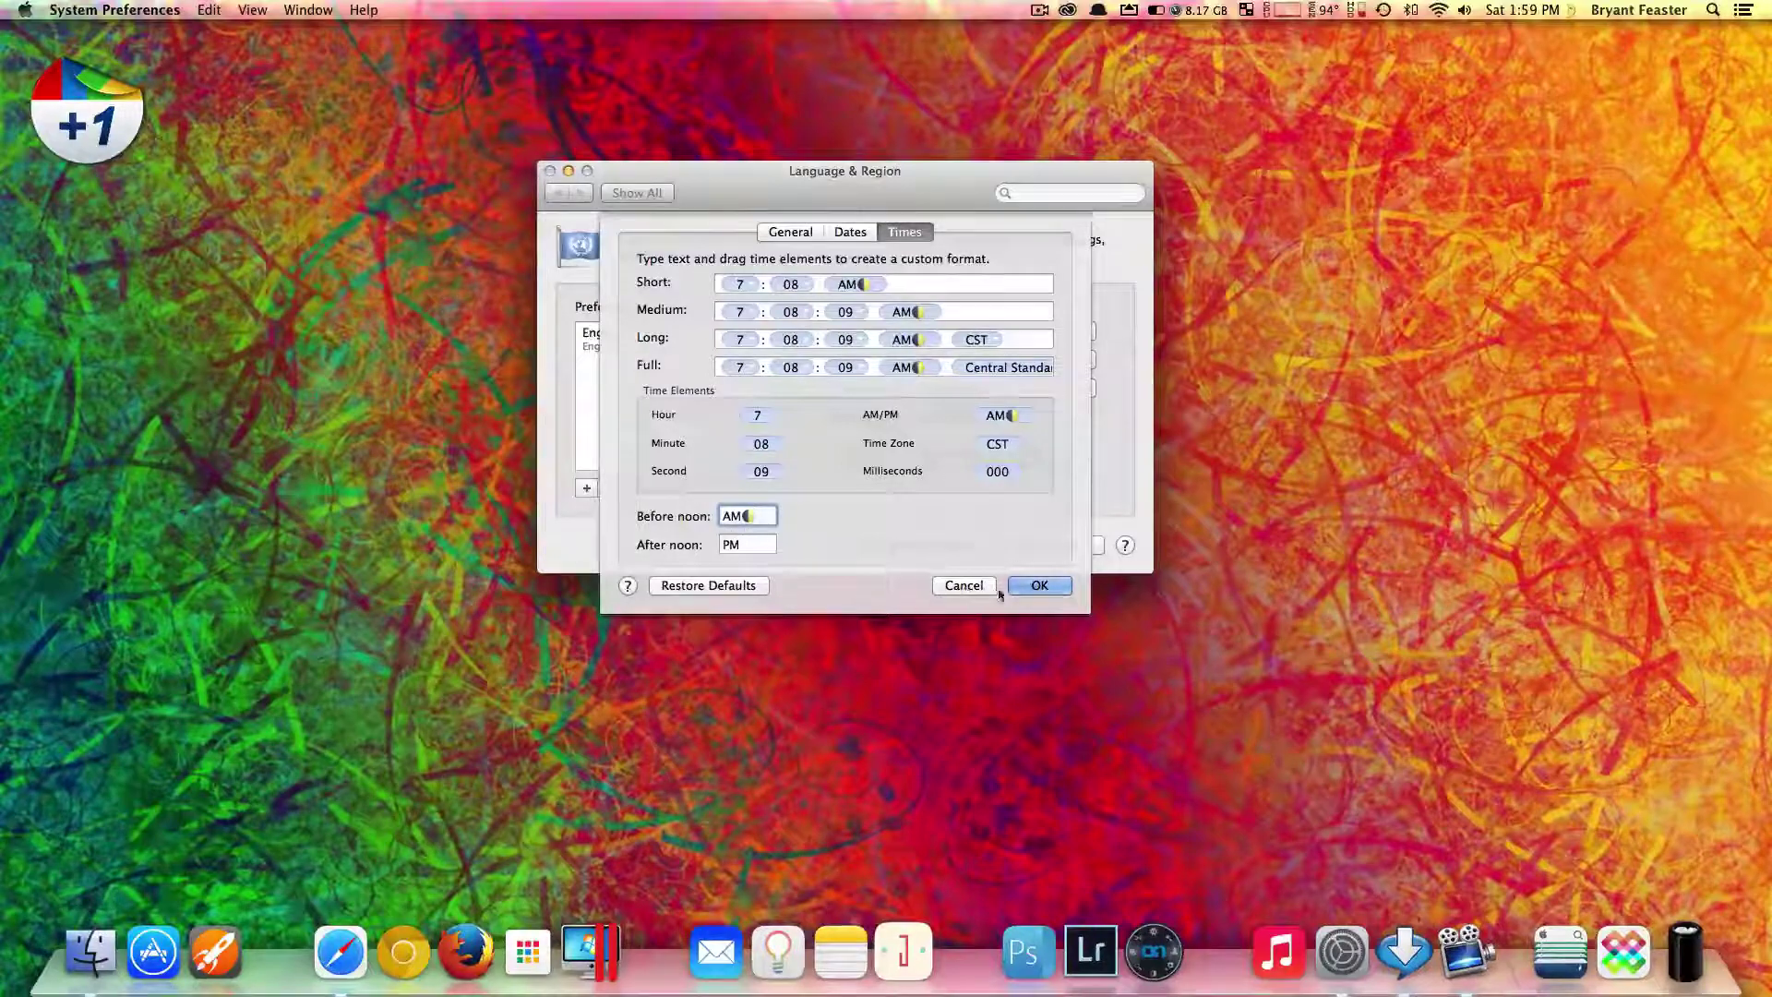
left_click(749, 550)
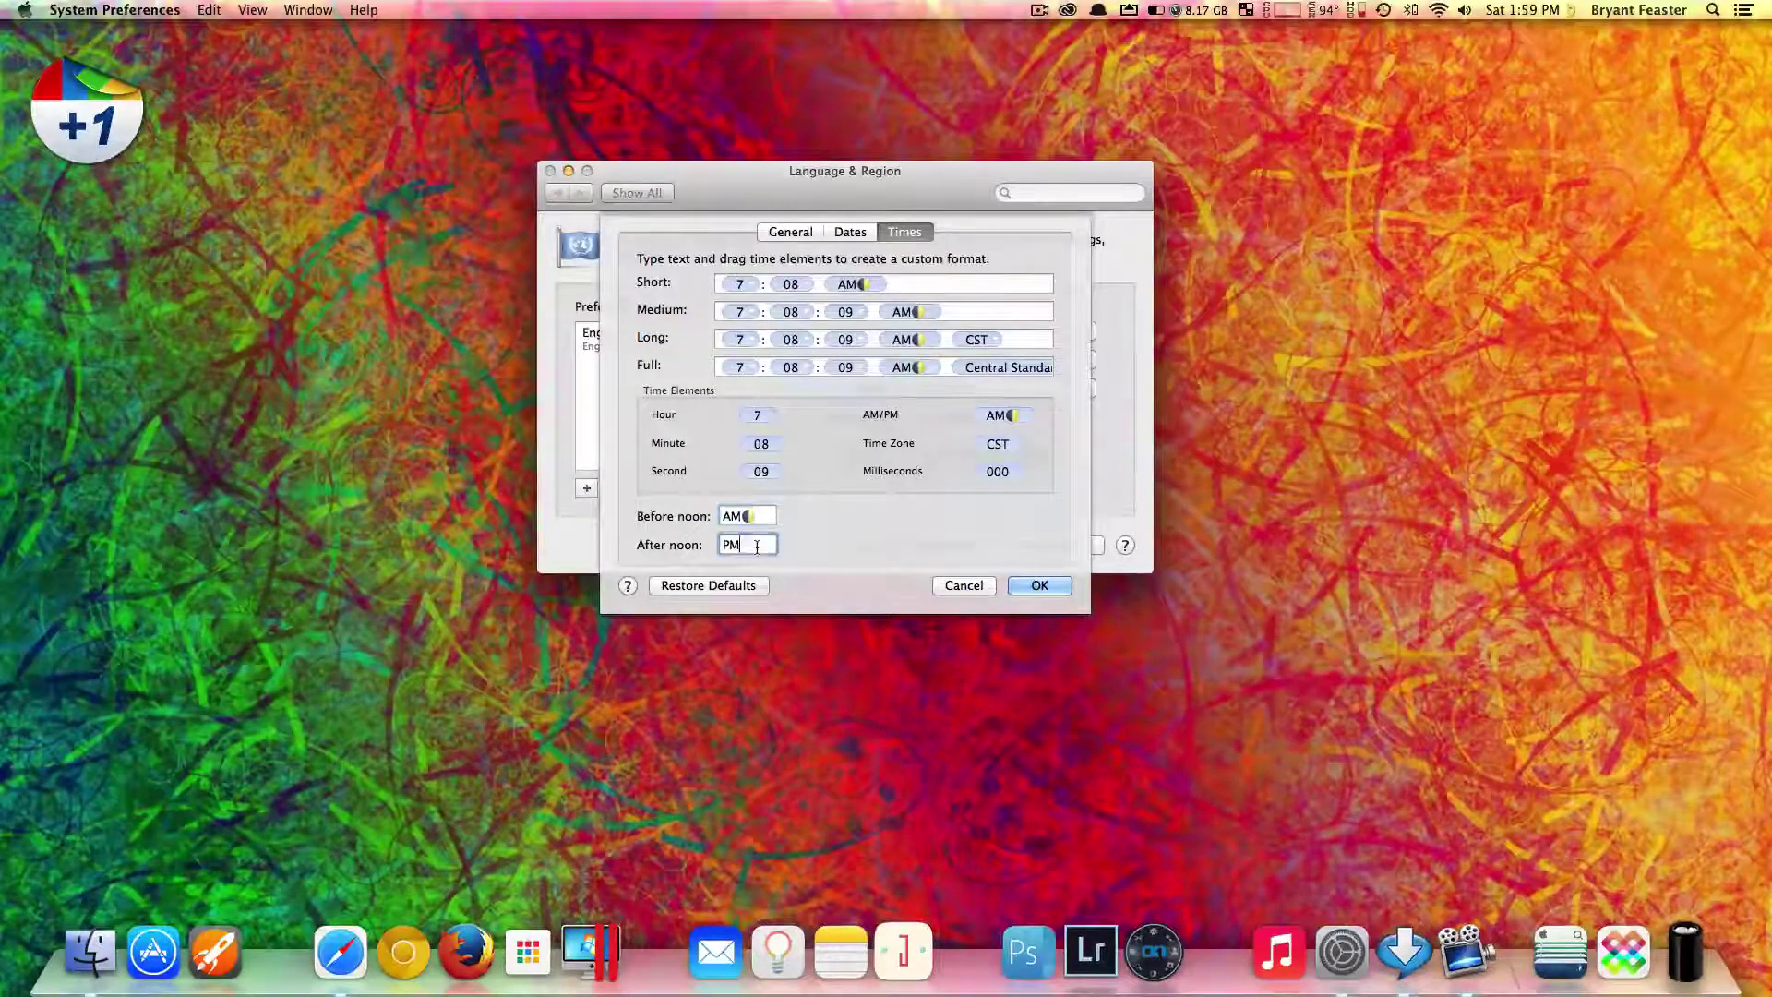
Add a sun emoji after PM in the After noon label from the Special Characters palette
left_click(210, 11)
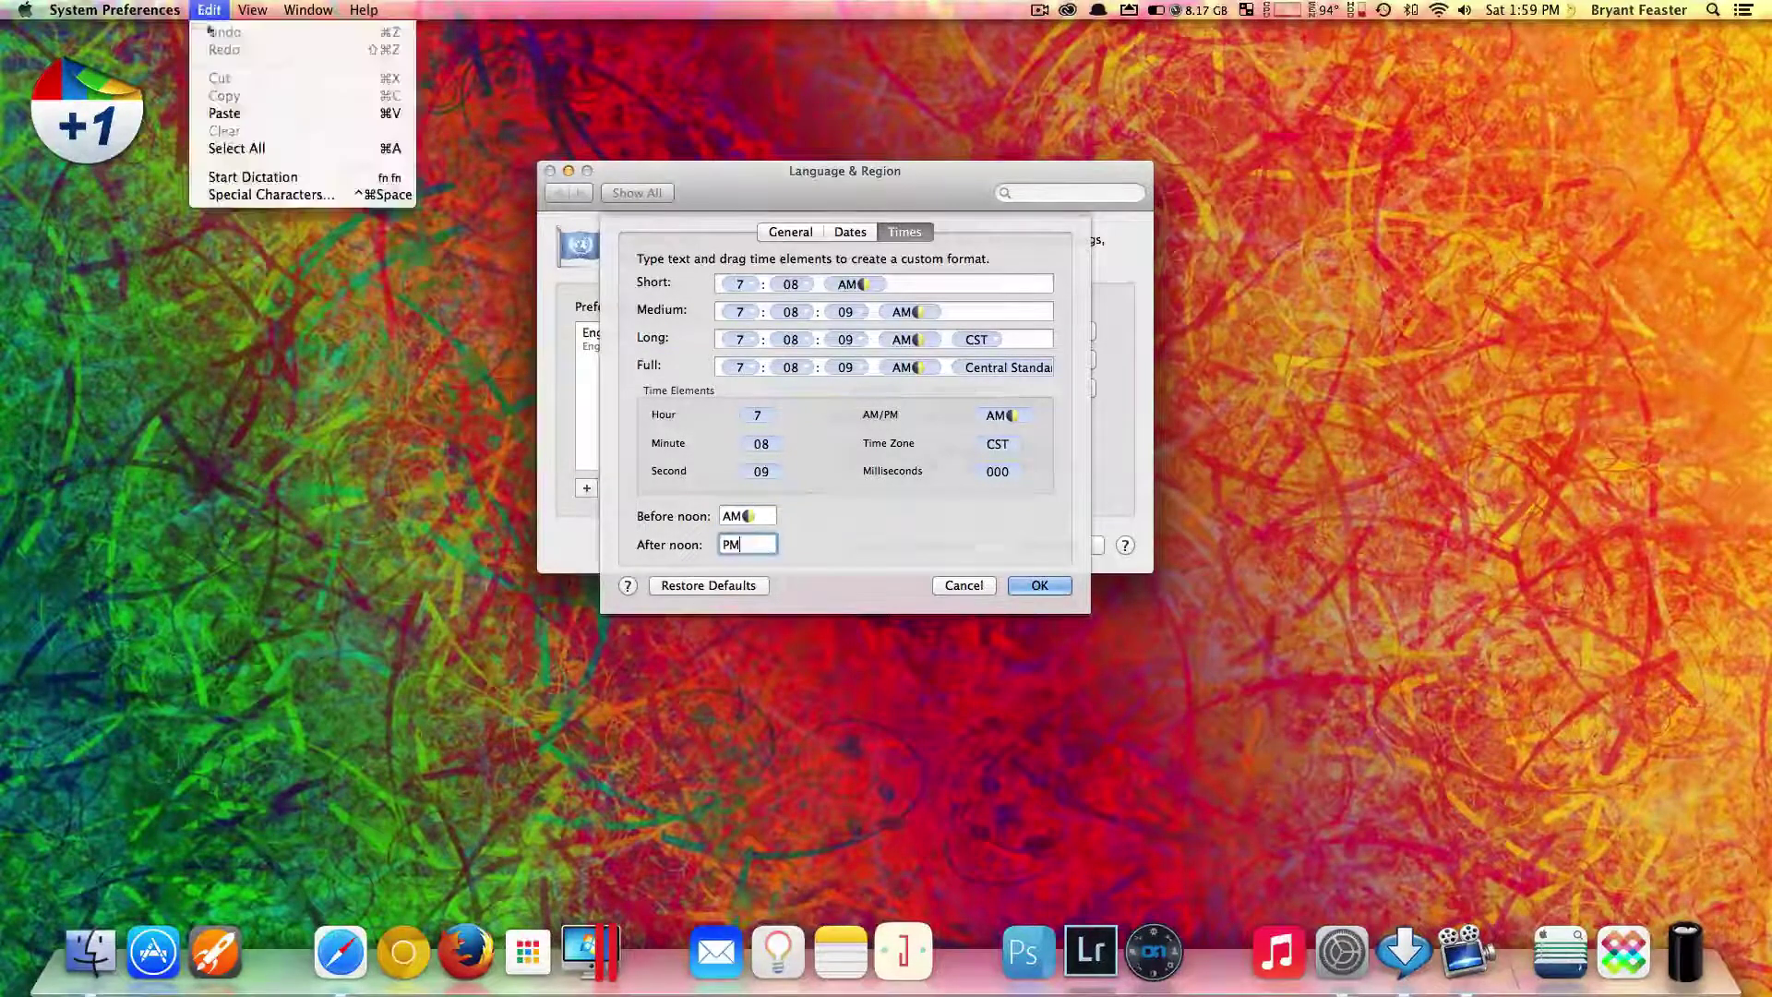
left_click(262, 196)
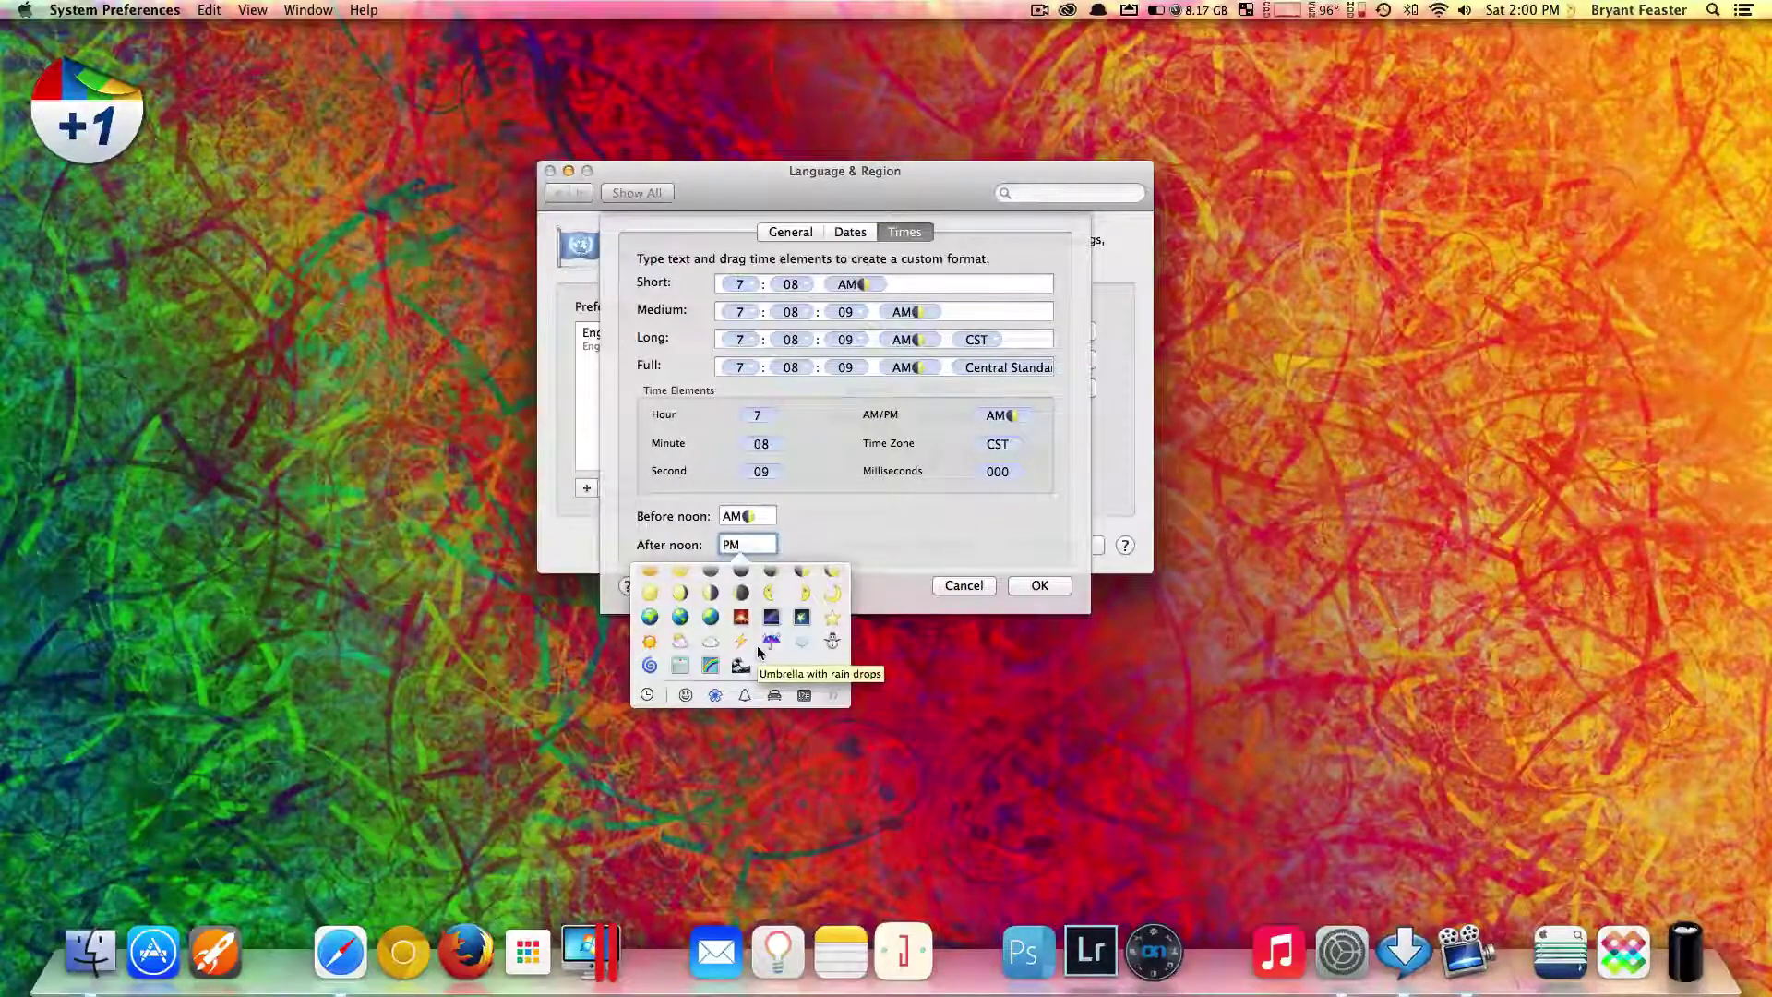
scroll(757, 645, "up", 3)
scroll(757, 645, "up", 3)
scroll(757, 646, "up", 3)
scroll(758, 646, "up", 2)
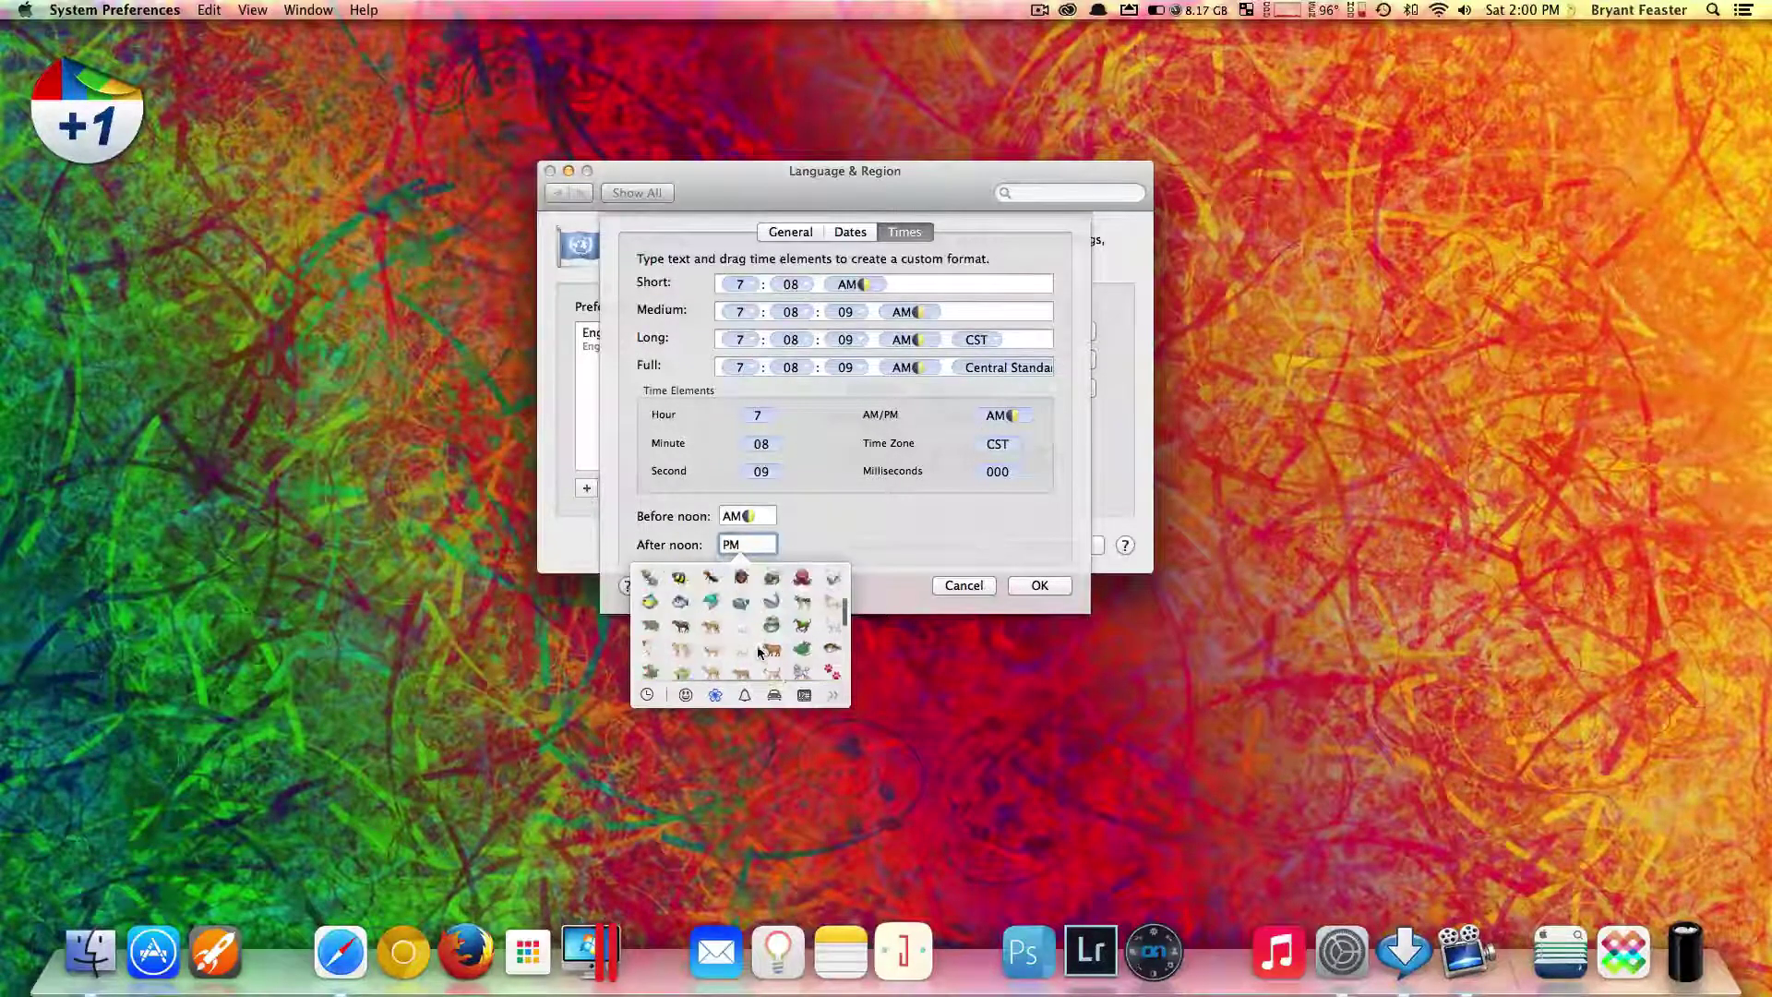
scroll(757, 645, "up", 2)
scroll(757, 645, "up", 2)
scroll(758, 645, "down", 2)
scroll(757, 645, "down", 2)
scroll(758, 645, "down", 2)
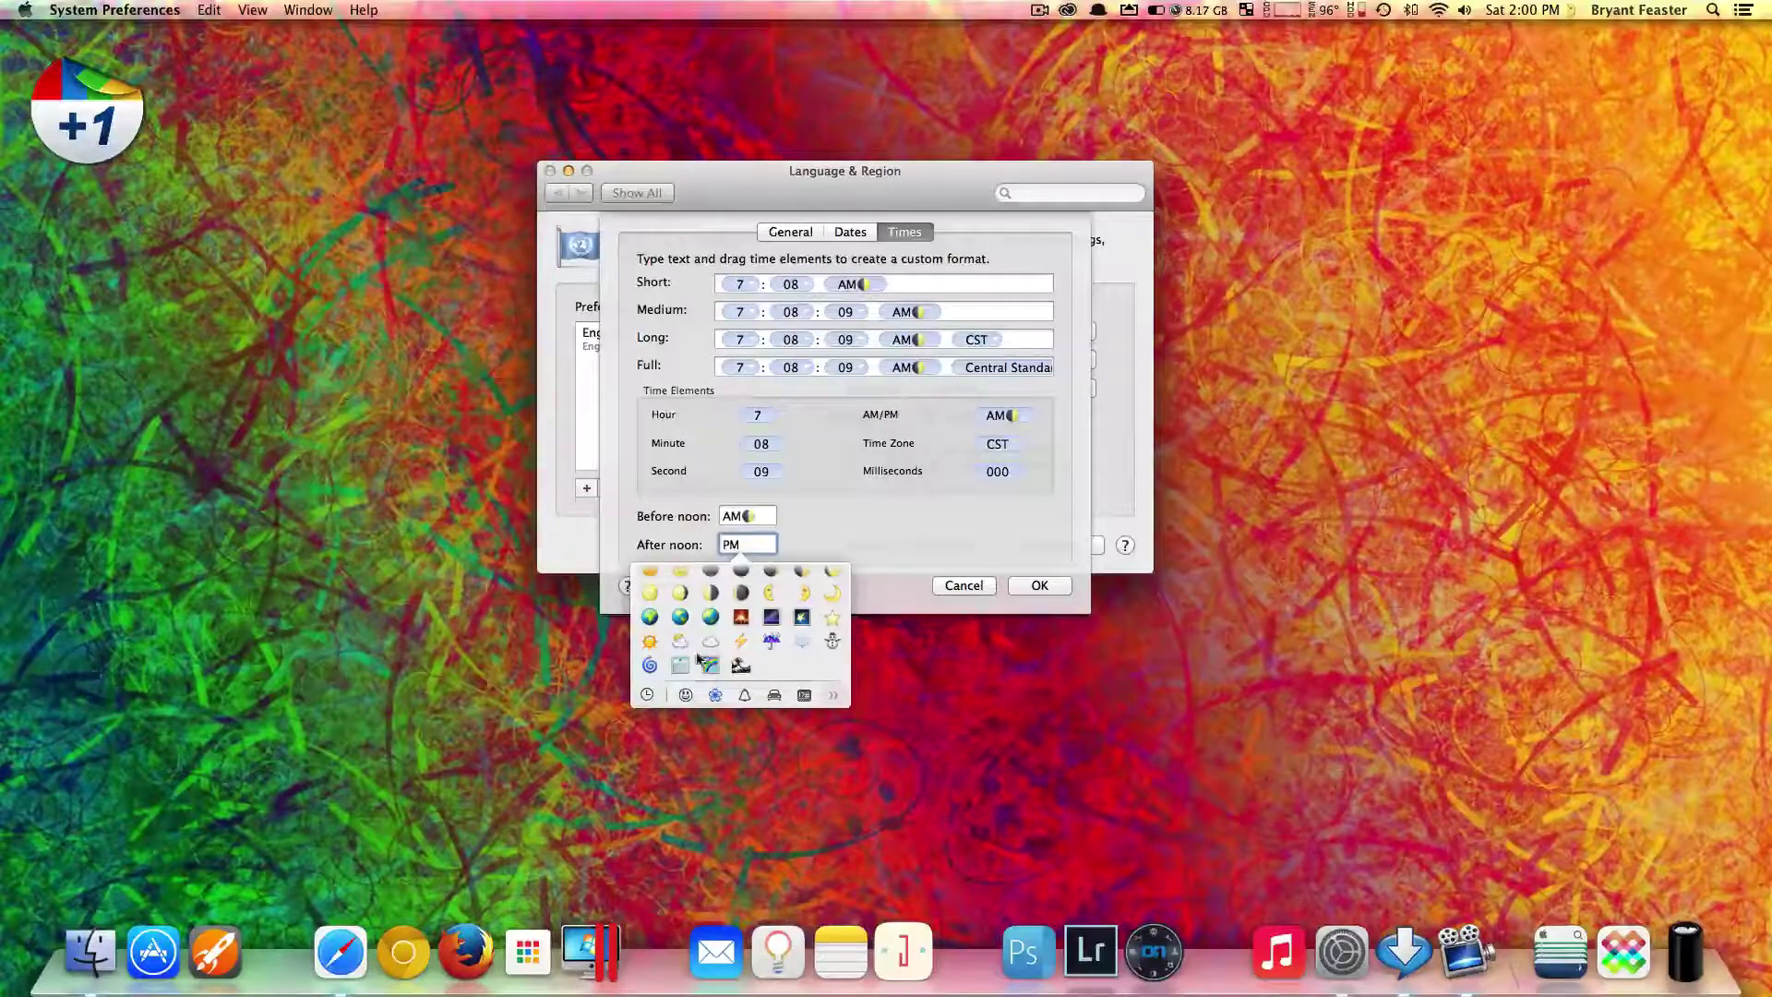
left_click(650, 642)
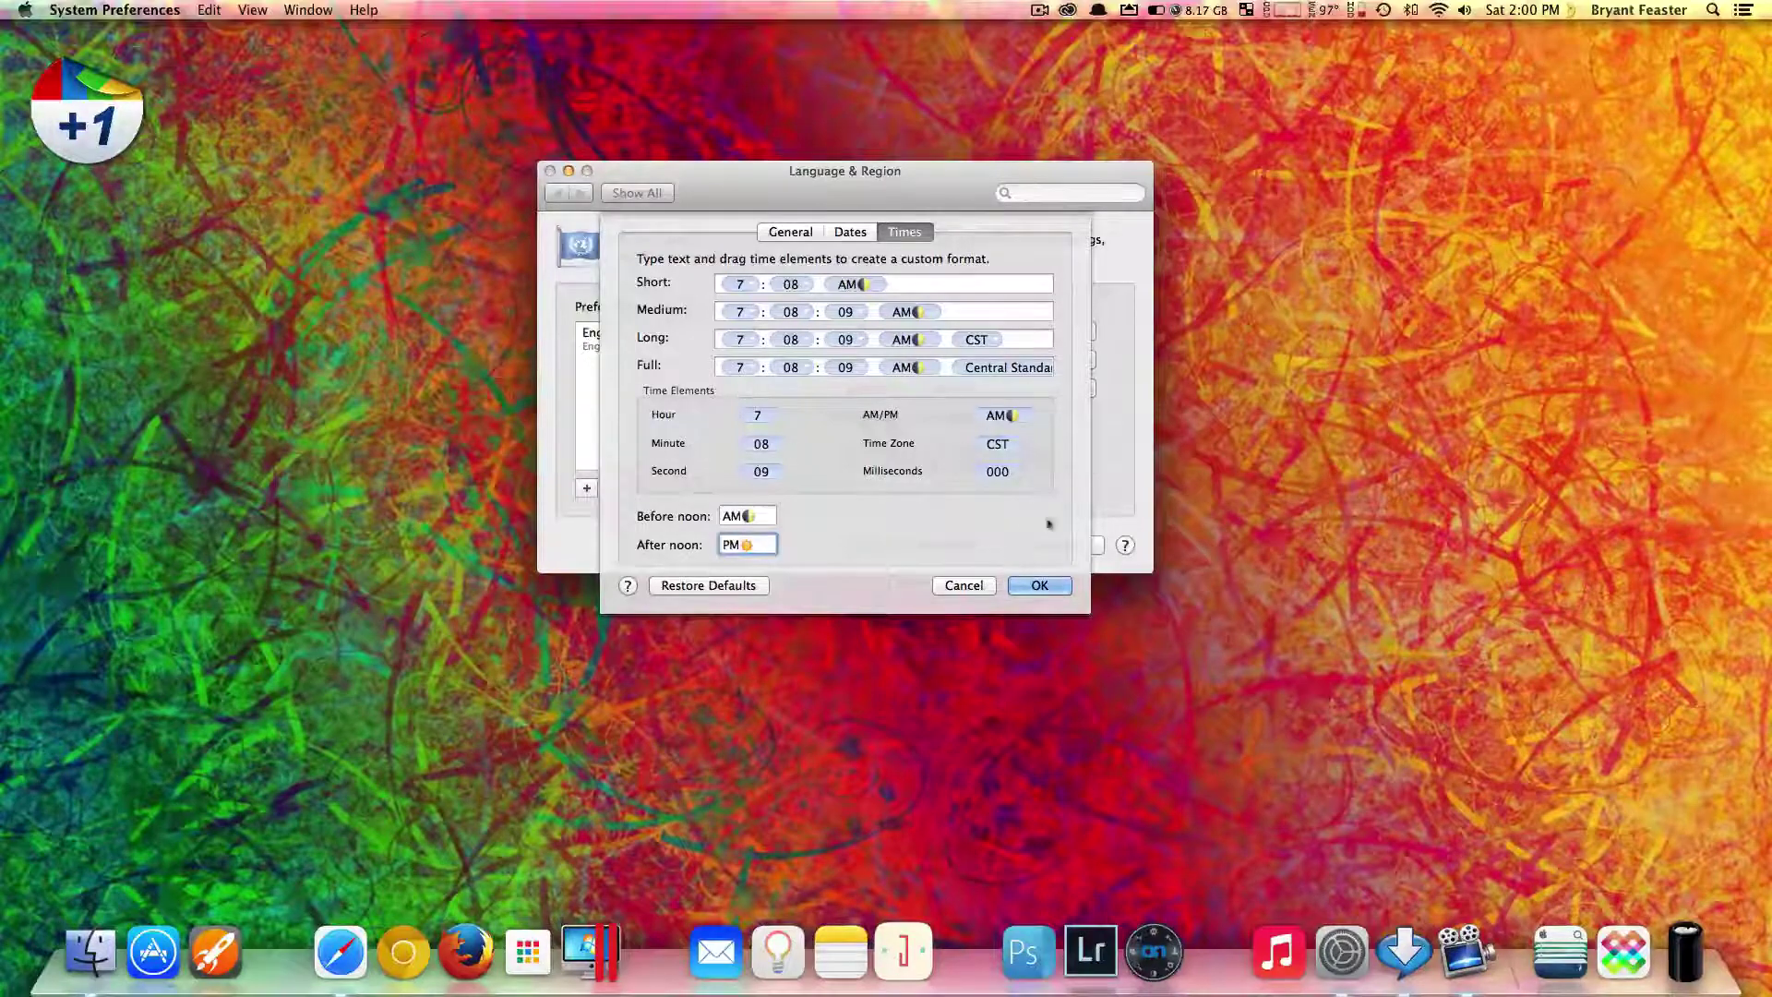
Save the emoji time format with OK and close System Preferences
left_click(1054, 583)
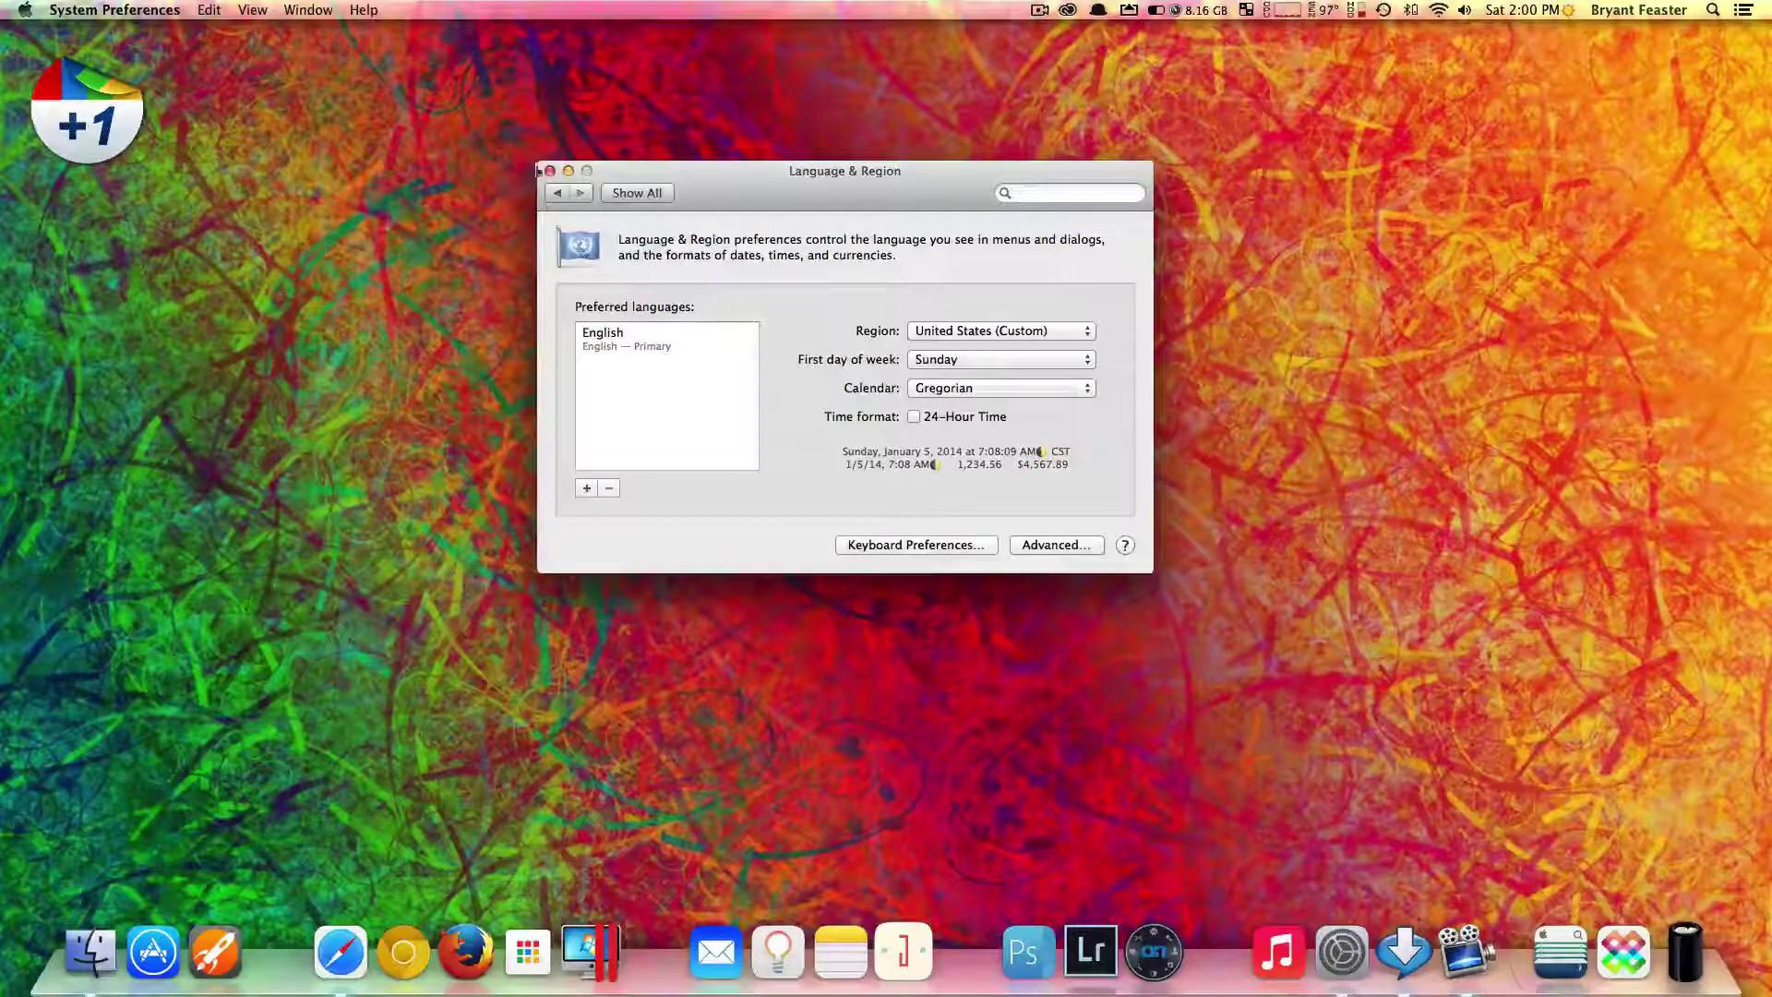
left_click(549, 170)
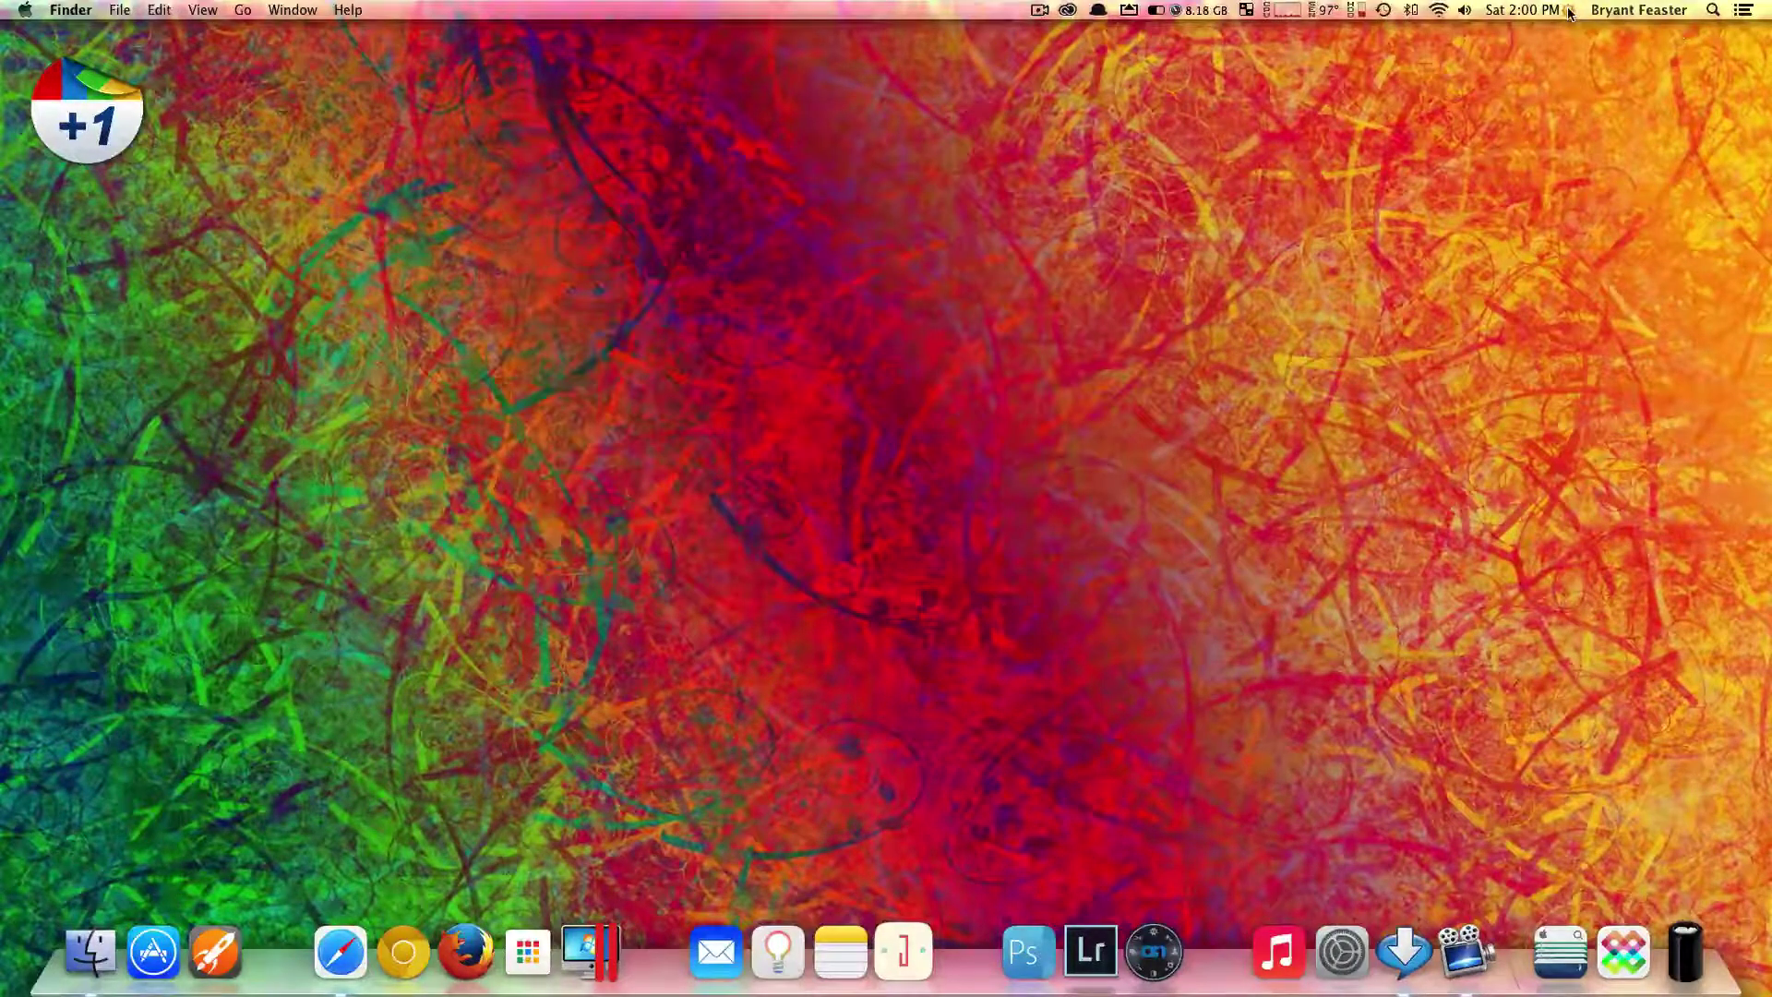